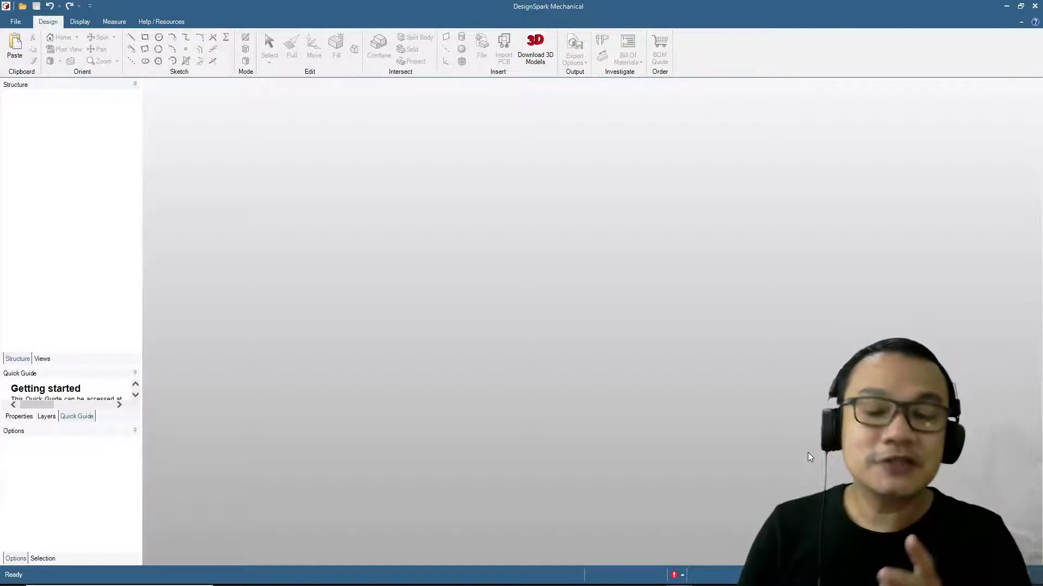
# - Preview the bear silhouette SVG in Internet Explorer
pyautogui.hotkey('alt', 'Tab')
pyautogui.hotkey('alt', 'Tab')
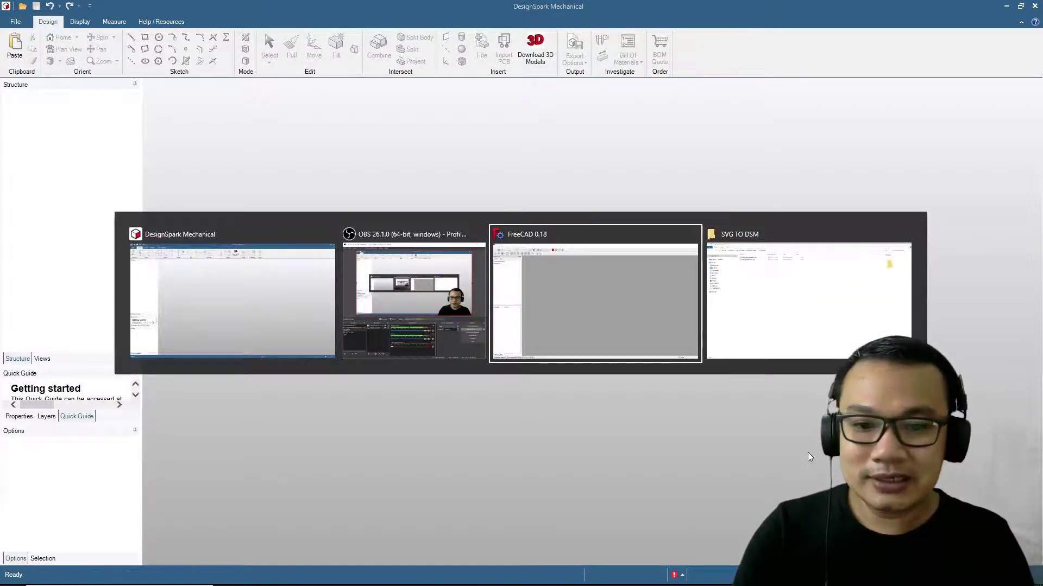
pyautogui.hotkey('alt', 'Tab')
pyautogui.doubleClick(226, 72)
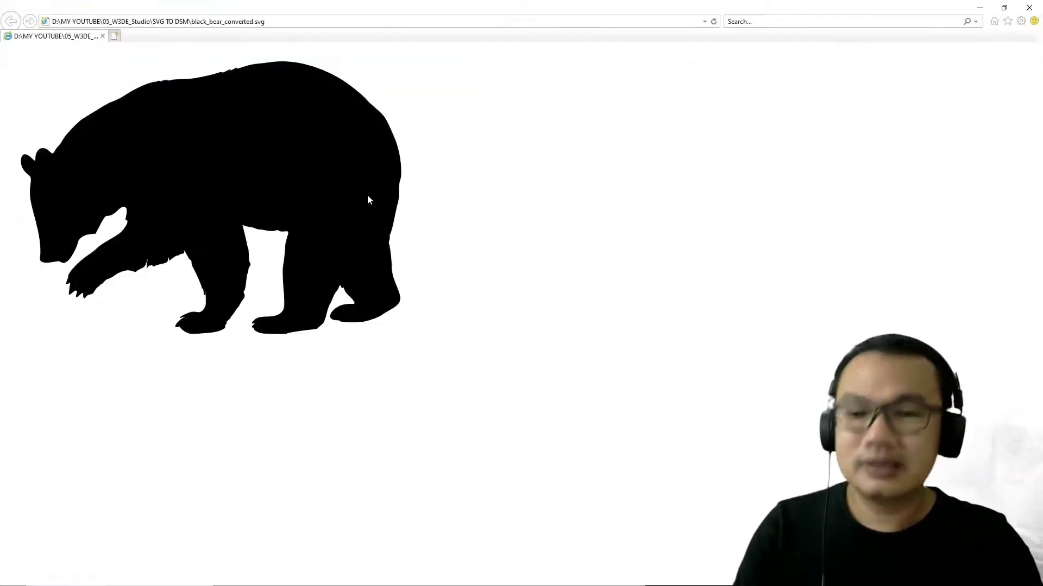
# - Preview deer-matt-todd-01.svg in Internet Explorer, then bring up the empty FreeCAD window
pyautogui.hotkey('alt', 'Tab')
pyautogui.click(250, 85)
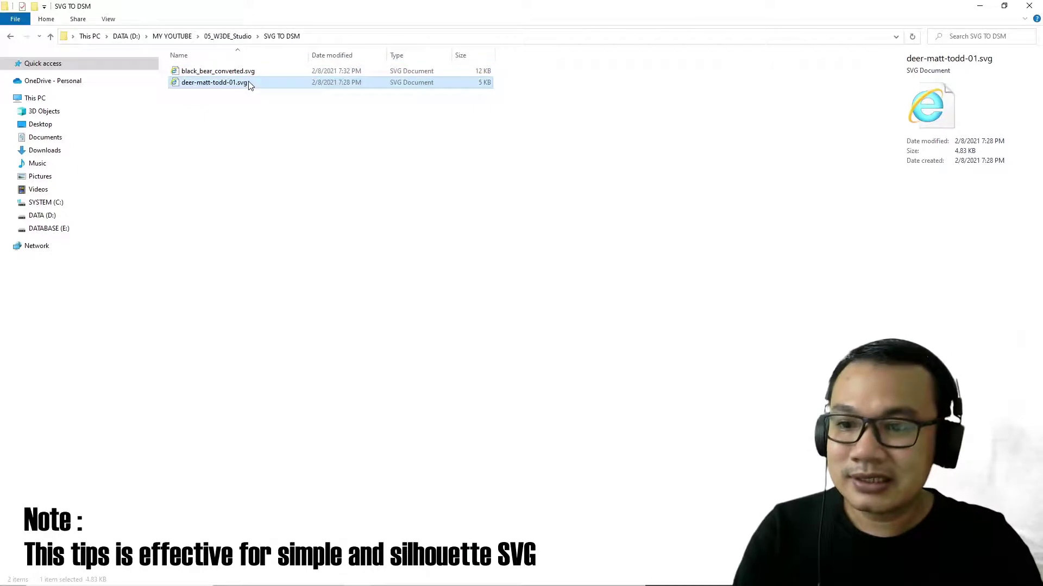
pyautogui.doubleClick(249, 83)
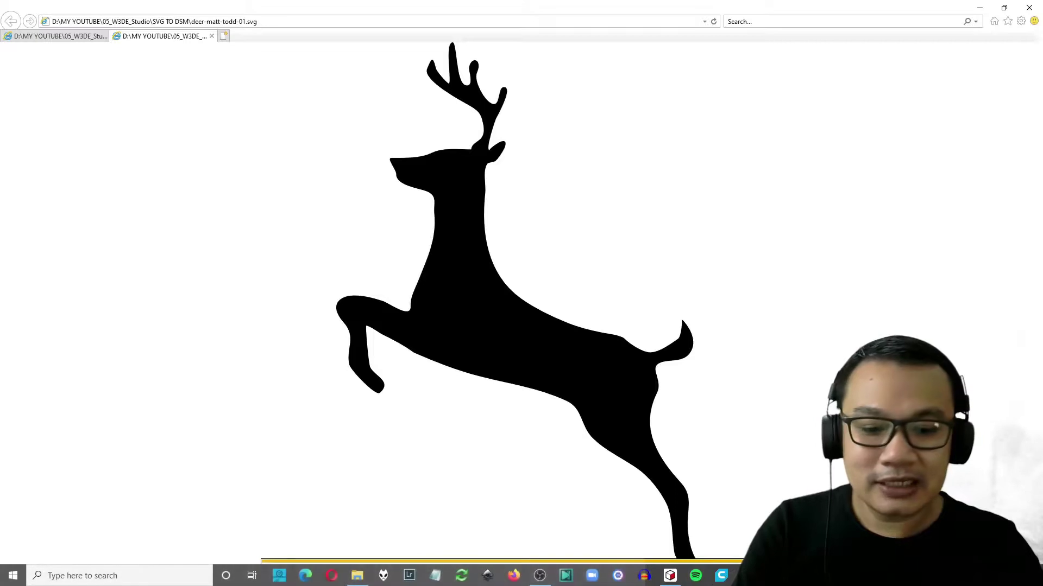
pyautogui.click(667, 577)
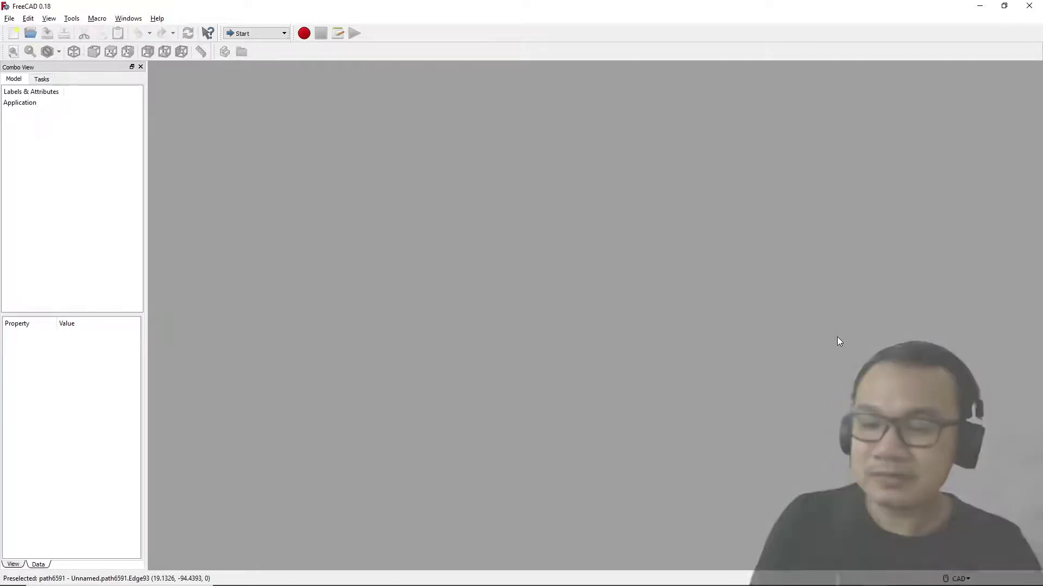
# - Import deer-matt-todd-01.svg into FreeCAD as geometry (importSVG) and select its Path object
pyautogui.hotkey('alt', 'Tab')
pyautogui.hotkey('alt', 'Tab')
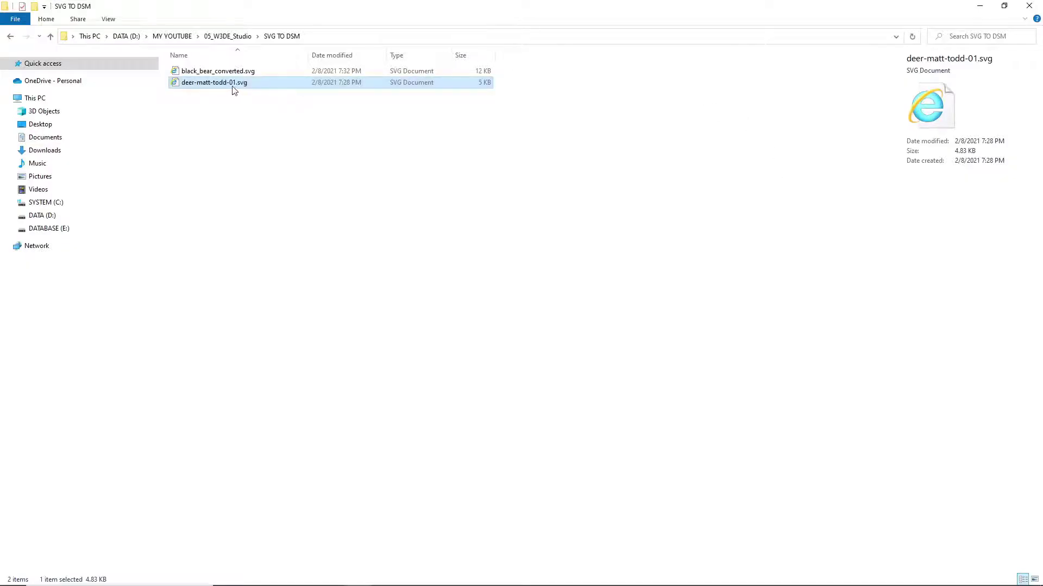
pyautogui.moveTo(225, 92); pyautogui.dragTo(386, 238)
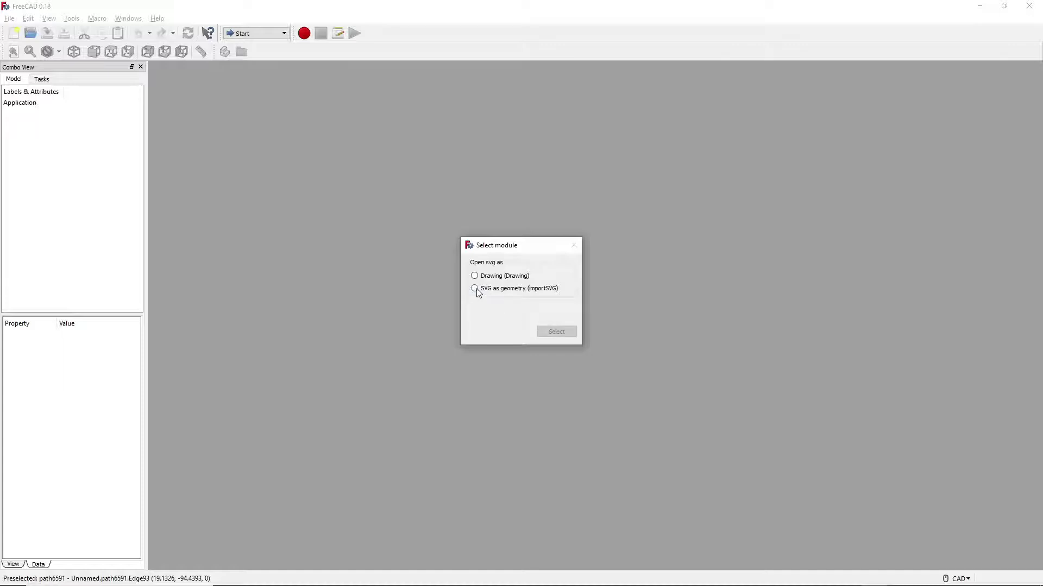
pyautogui.click(562, 332)
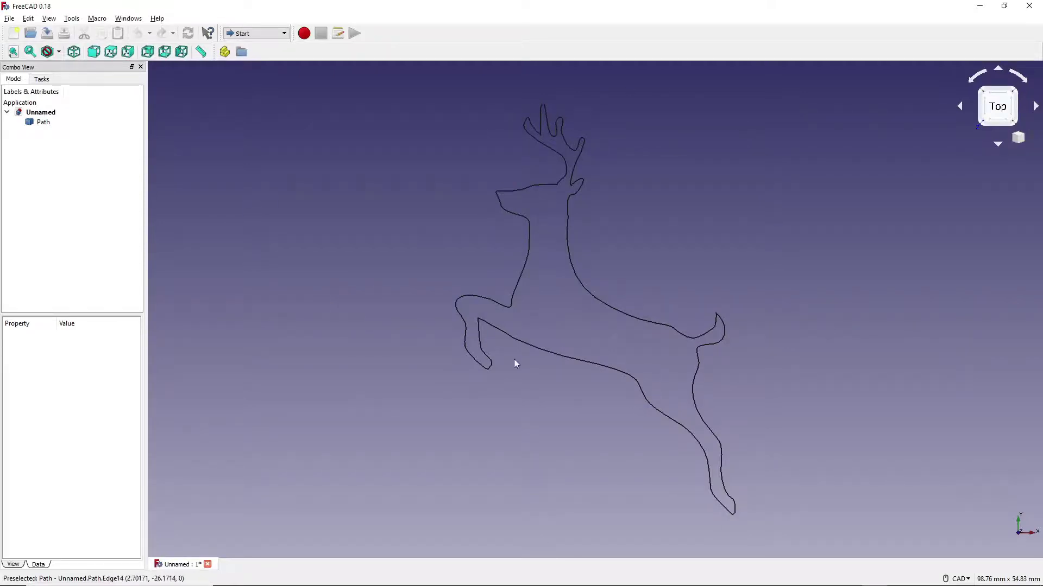
pyautogui.click(46, 125)
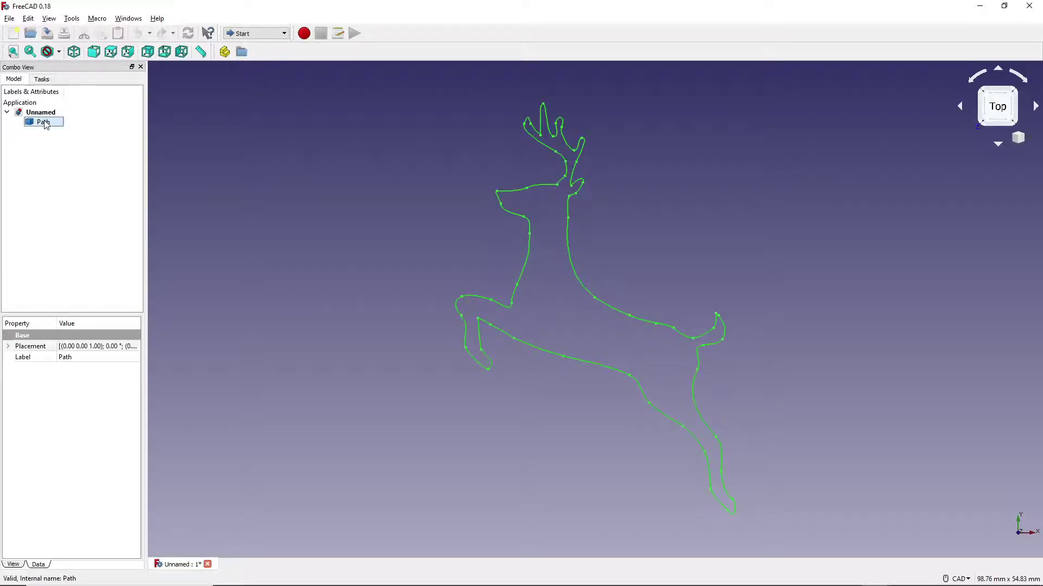
pyautogui.click(9, 18)
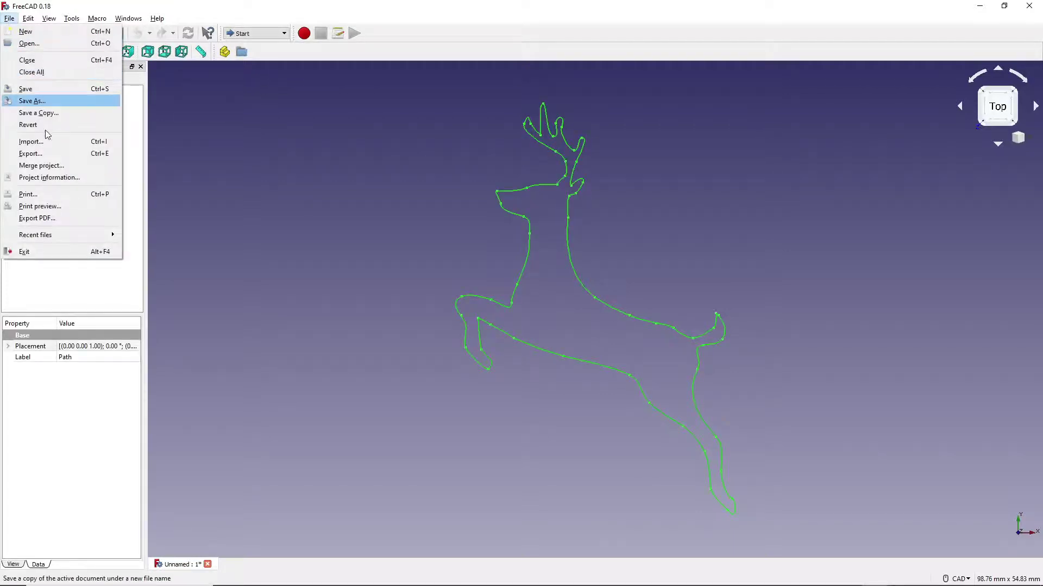
# - Export the deer Path as deer.step using the STEP file type
pyautogui.click(55, 156)
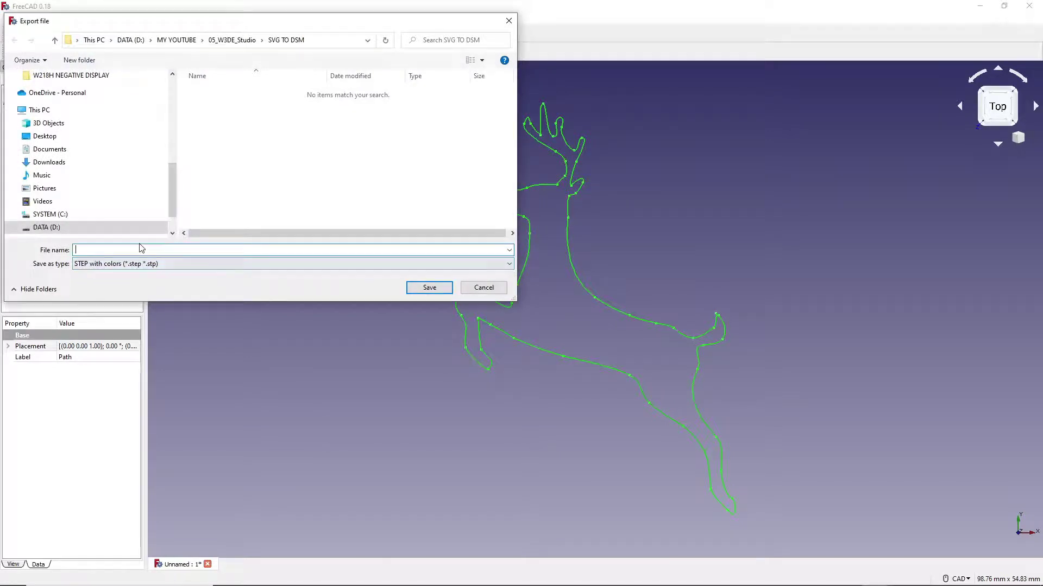
pyautogui.write('deer')
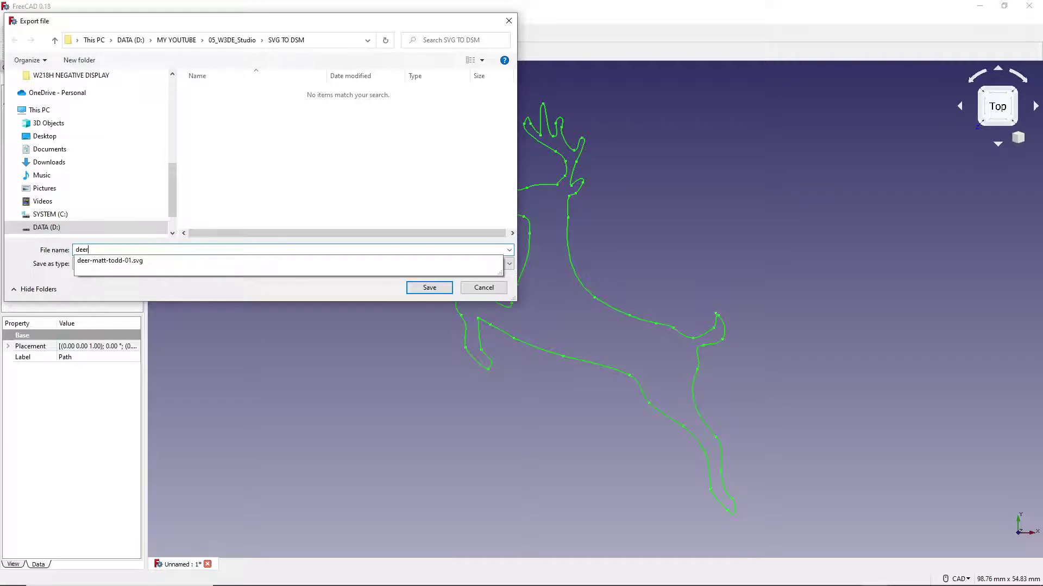
pyautogui.click(420, 290)
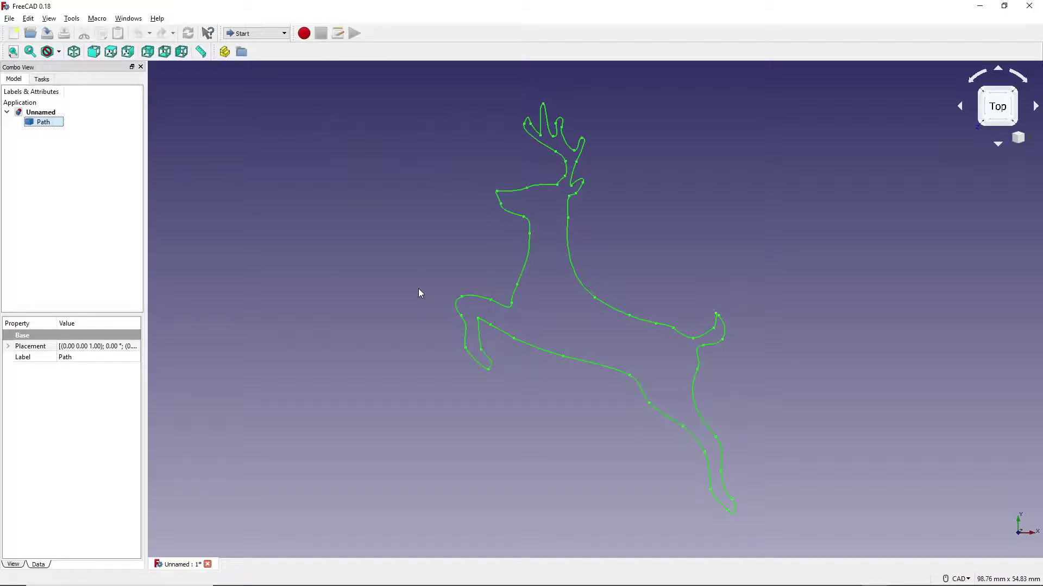
# - Confirm deer.step (37 KB) exists in the SVG TO DSM folder
pyautogui.hotkey('alt', 'Tab')
pyautogui.click(267, 105)
pyautogui.click(190, 83)
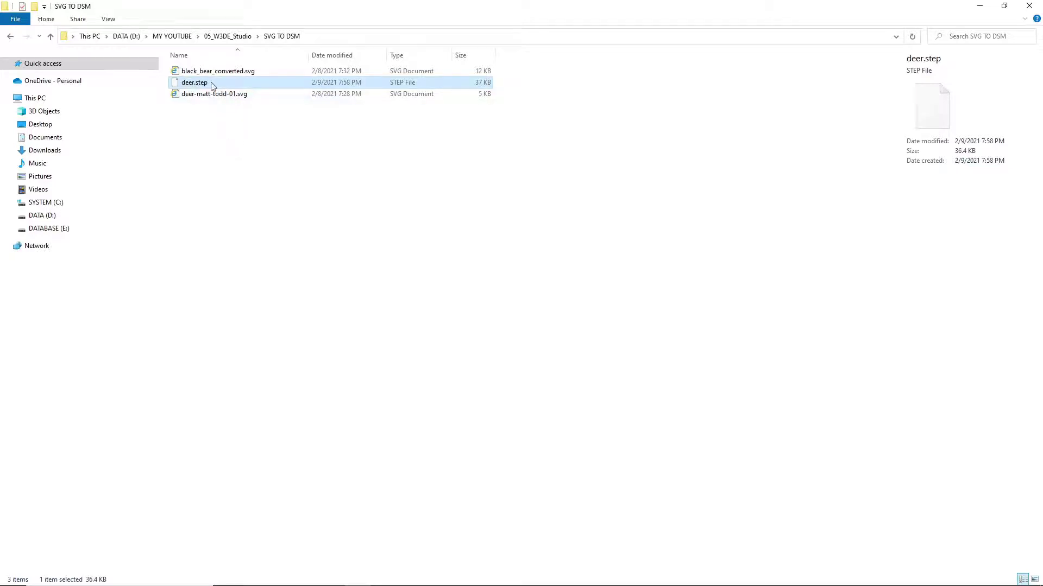
pyautogui.hotkey('alt', 'Tab')
# - Load deer.step into DesignSpark Mechanical, accepting the read-only STEP notice
pyautogui.hotkey('alt', 'Tab')
pyautogui.hotkey('alt', 'Tab')
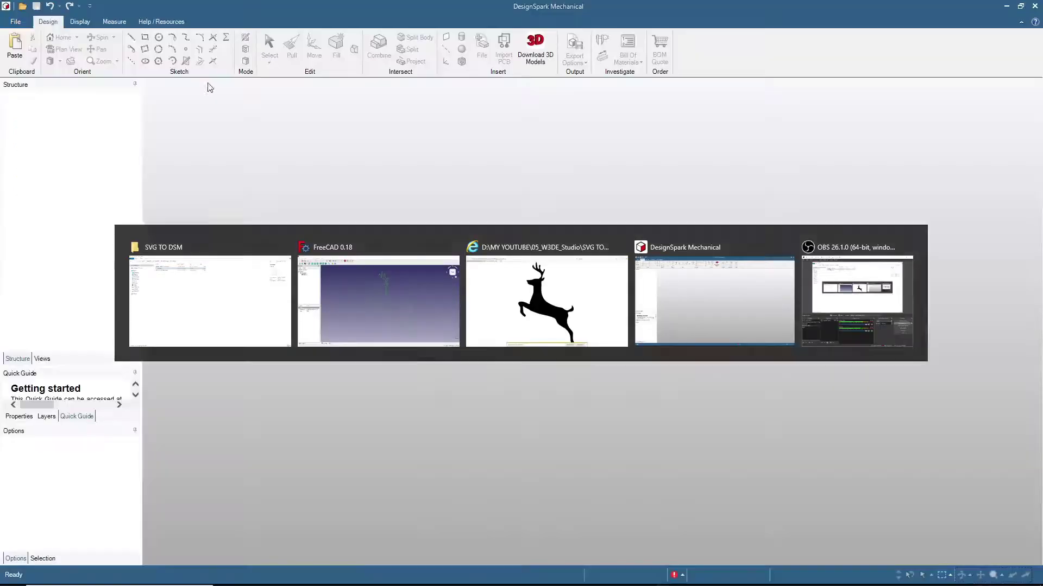
pyautogui.hotkey('alt', 'Tab')
pyautogui.moveTo(196, 86); pyautogui.dragTo(380, 195)
pyautogui.hotkey('alt', 'Tab')
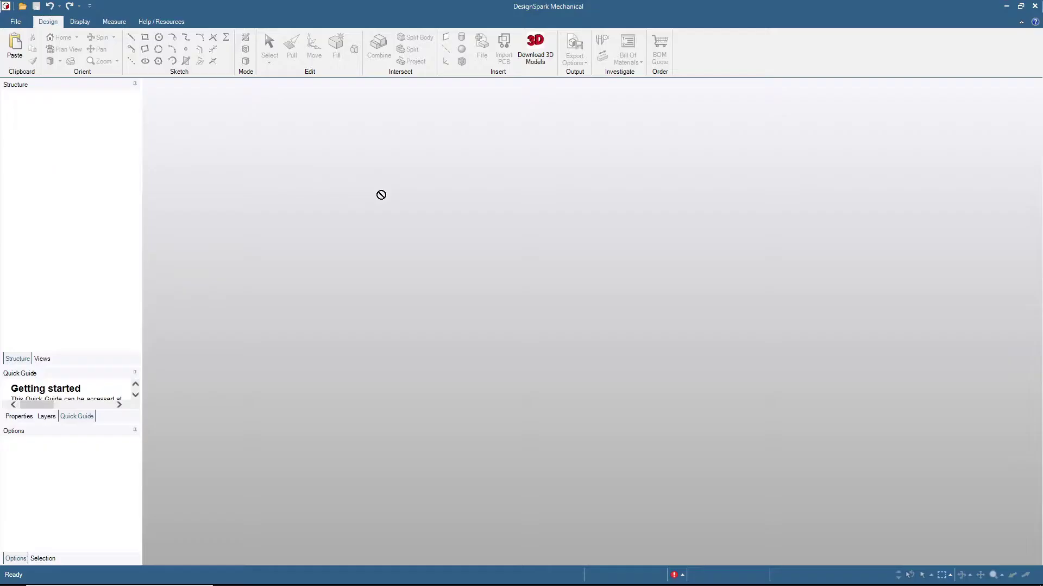
pyautogui.moveTo(443, 209); pyautogui.dragTo(443, 209)
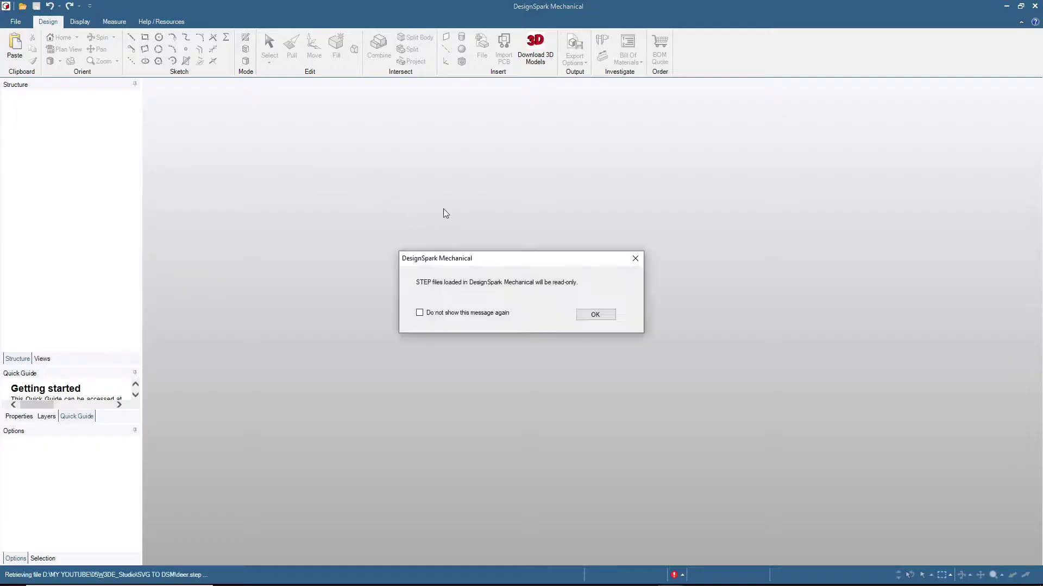
pyautogui.click(600, 317)
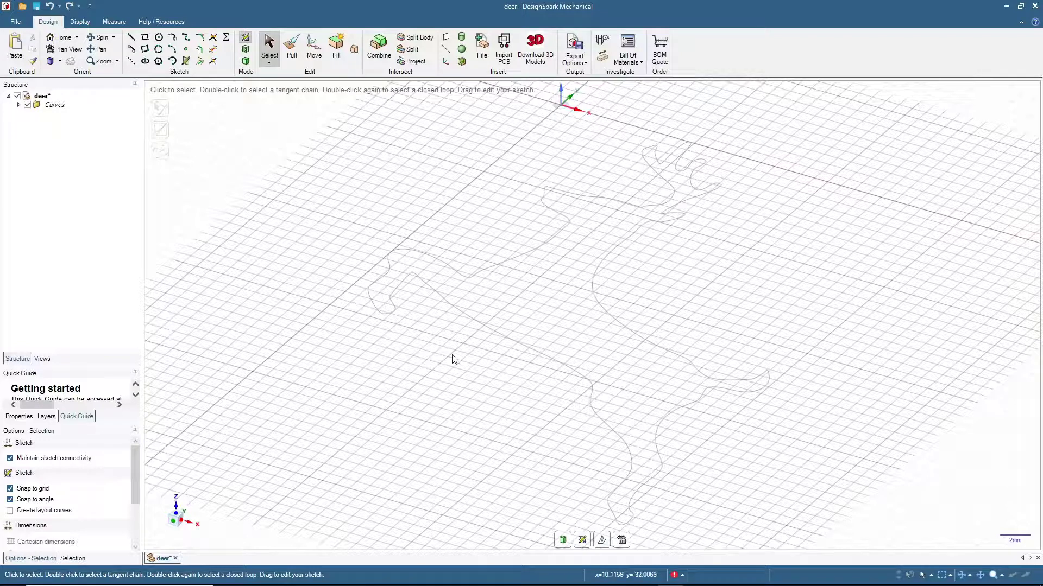
# - In 3D mode, select the whole deer outline loop
pyautogui.click(520, 340)
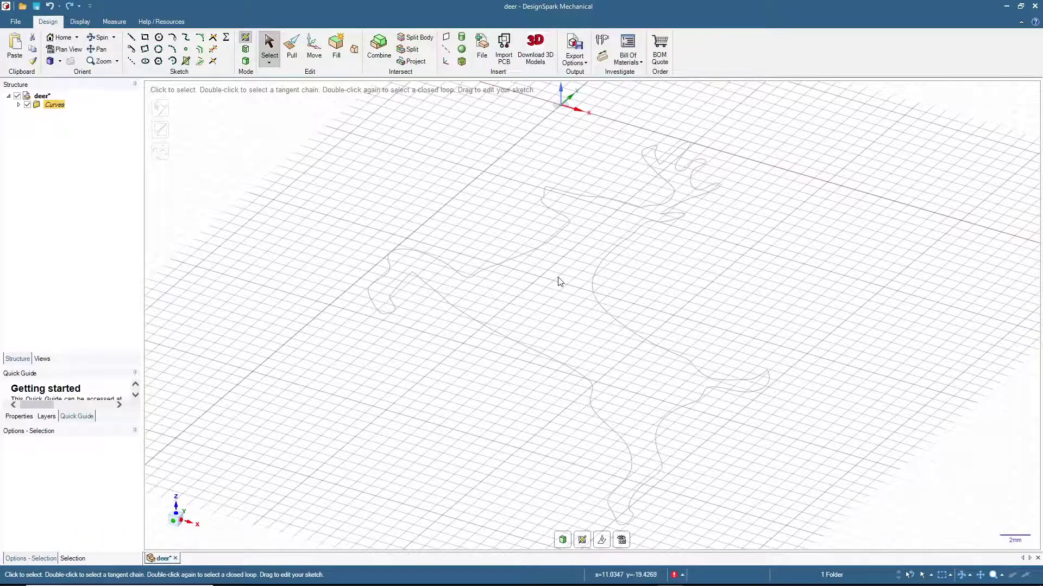
pyautogui.click(248, 63)
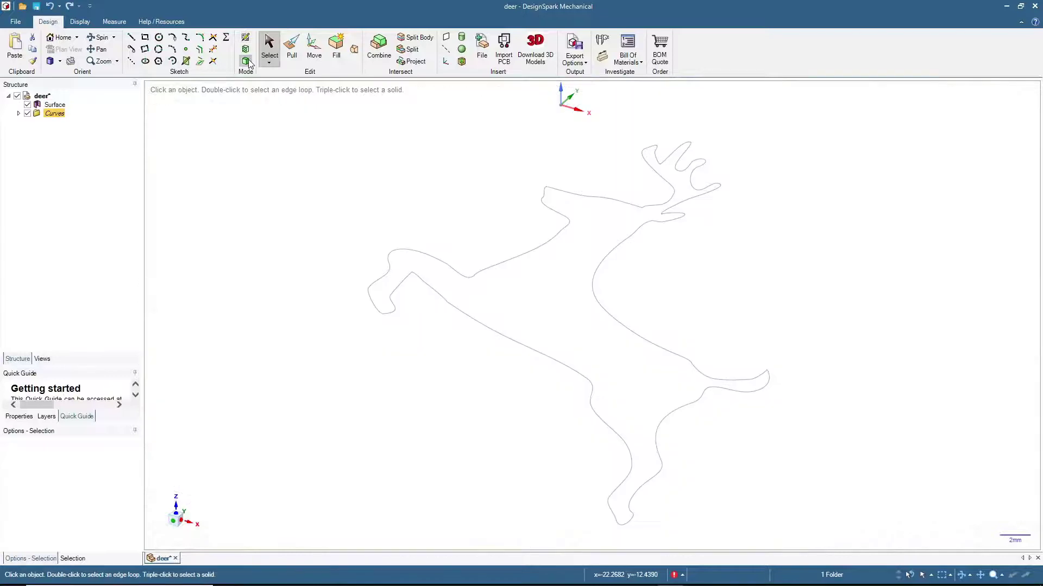
pyautogui.doubleClick(519, 260)
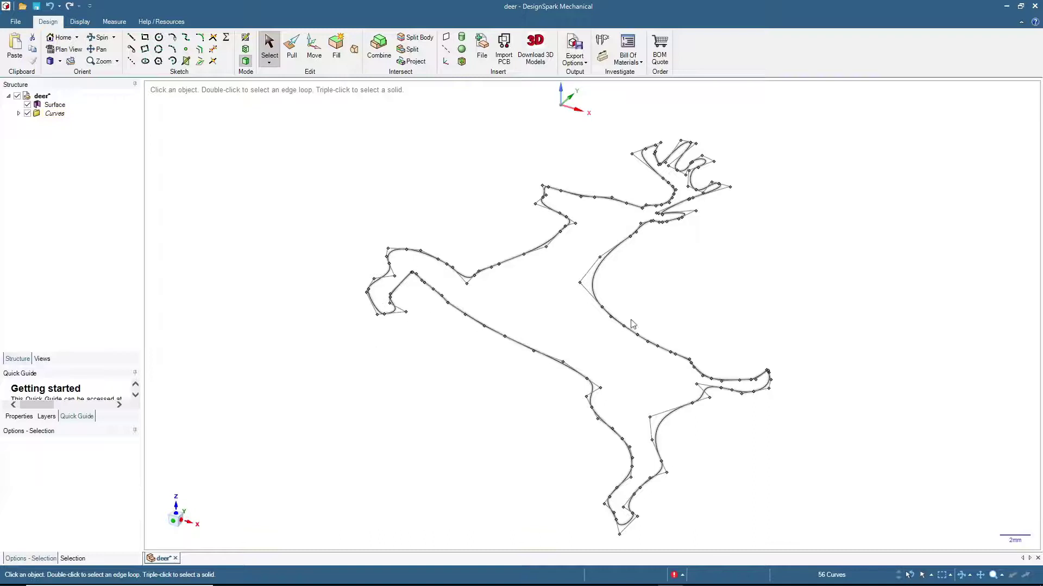
# - Fill the deer outline, pull the face 3 mm into a solid, and orbit to inspect it
pyautogui.click(336, 49)
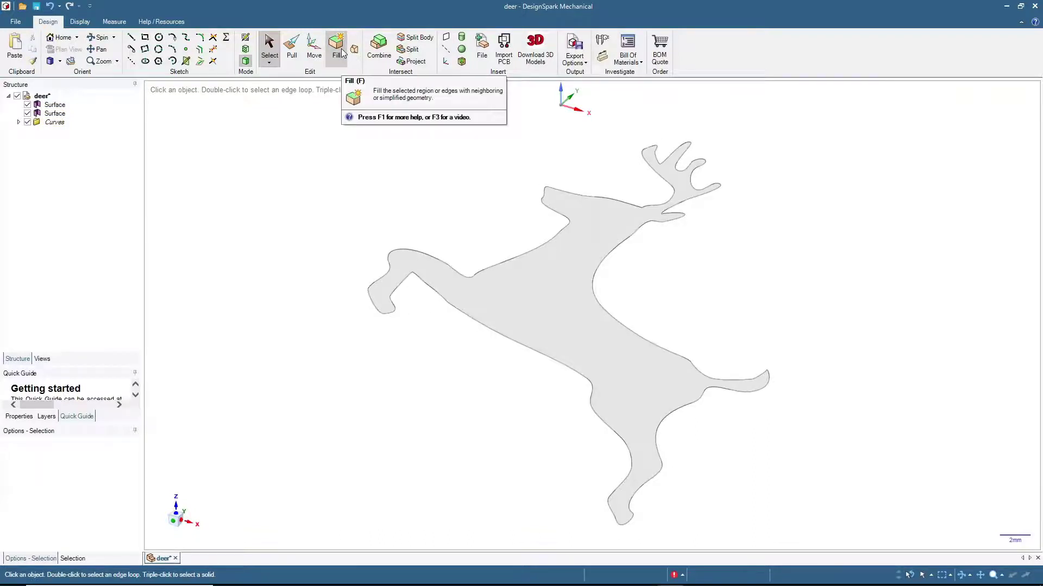
pyautogui.click(534, 296)
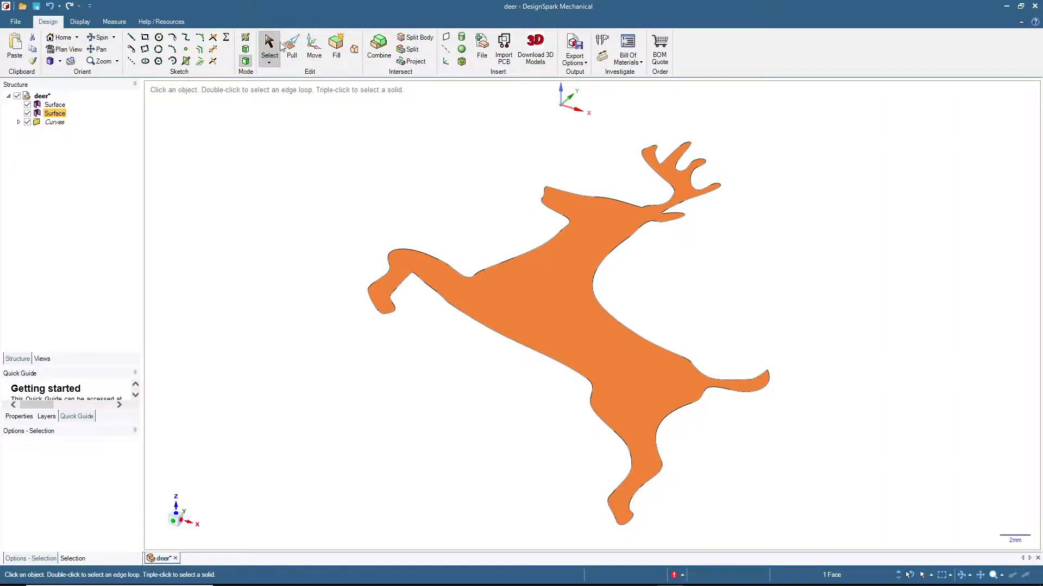
pyautogui.moveTo(535, 309); pyautogui.dragTo(532, 287)
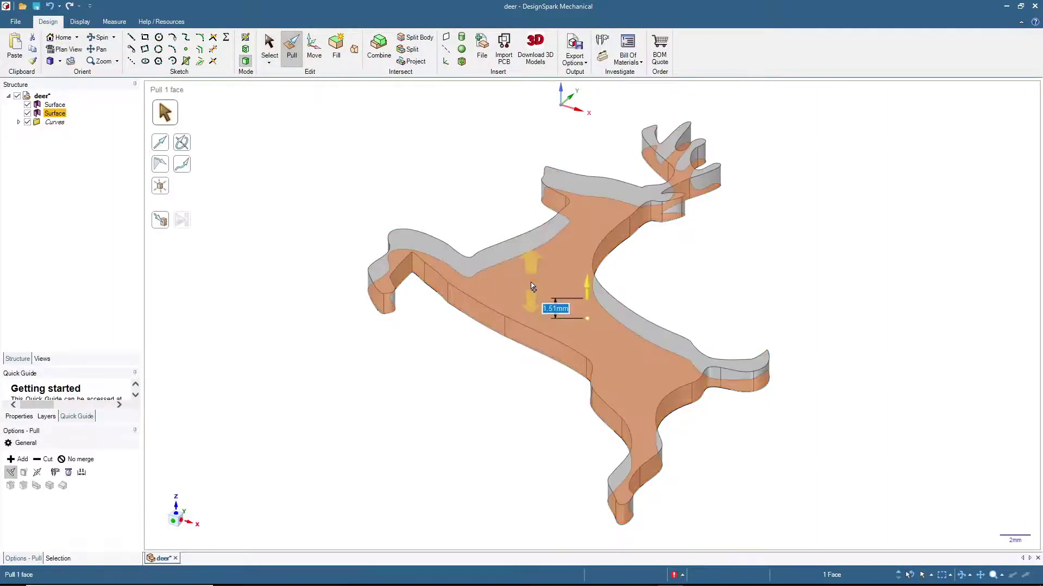
pyautogui.write('3')
pyautogui.press('Return')
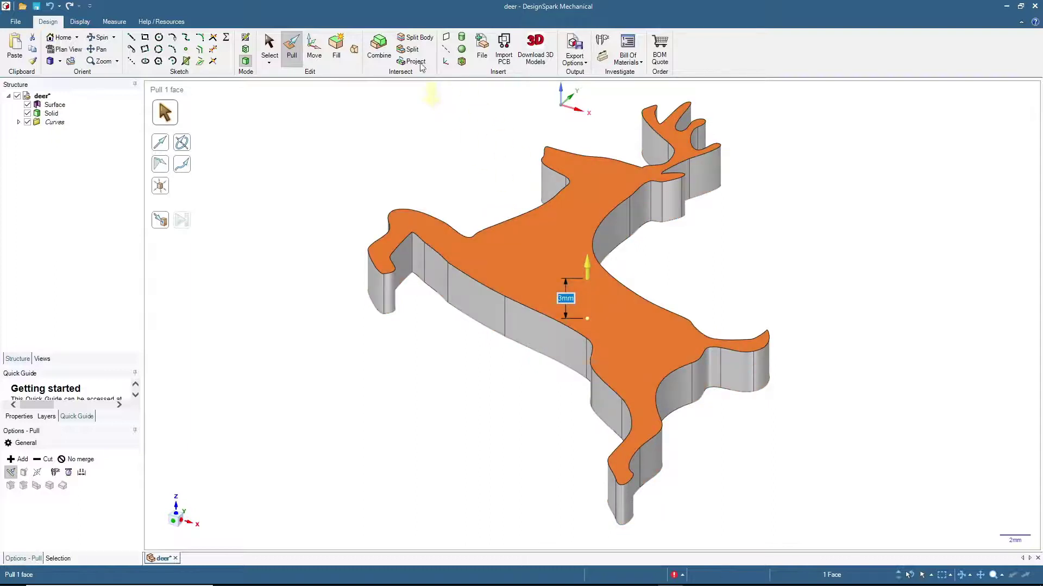
pyautogui.click(264, 41)
pyautogui.moveTo(329, 205); pyautogui.dragTo(336, 322, button='middle')
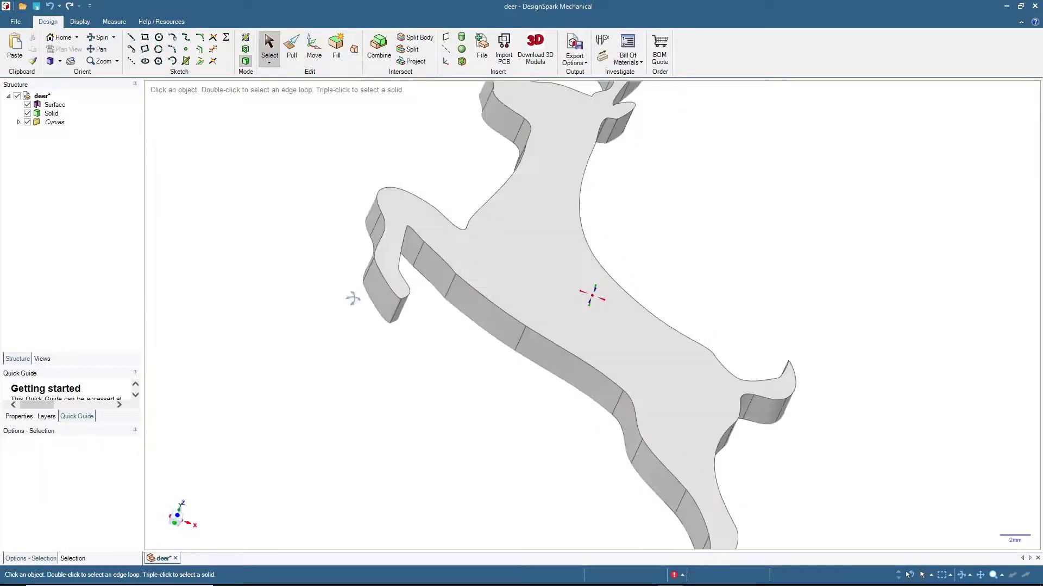
pyautogui.scroll(-2, 336, 322)
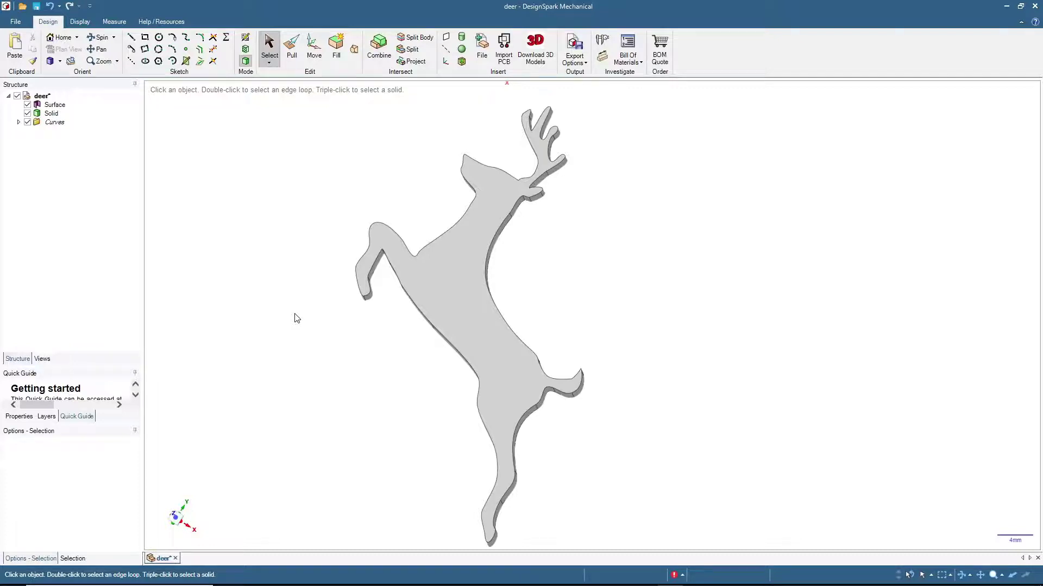
# - Close the deer document in FreeCAD without saving changes
pyautogui.hotkey('alt', 'Tab')
pyautogui.hotkey('alt', 'Tab')
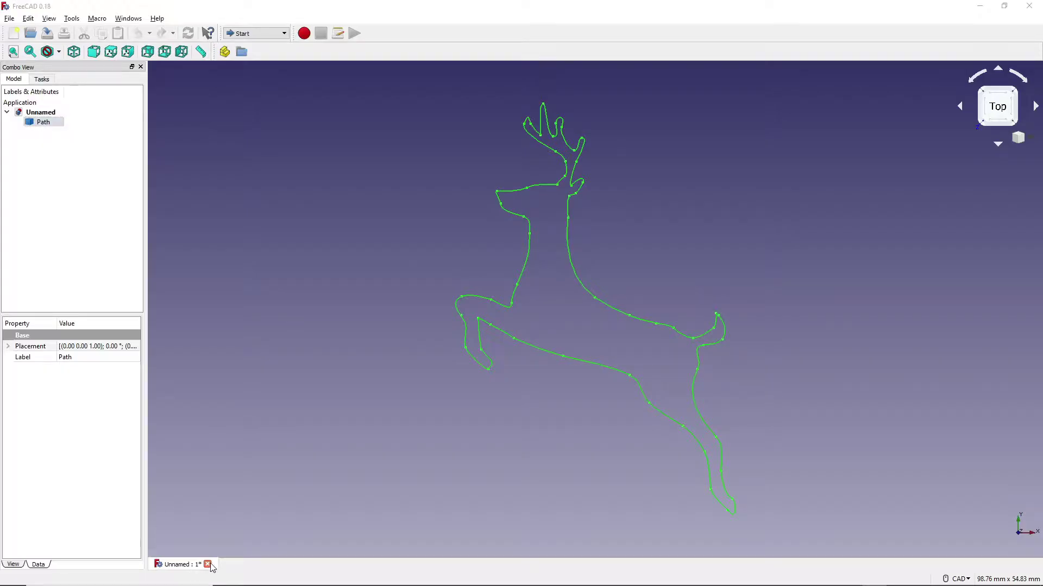
pyautogui.click(208, 565)
pyautogui.click(578, 317)
# - Import the bear SVG as geometry (importSVG) and select path6591 for STEP export
pyautogui.hotkey('alt', 'Tab')
pyautogui.hotkey('alt', 'Tab')
pyautogui.click(217, 72)
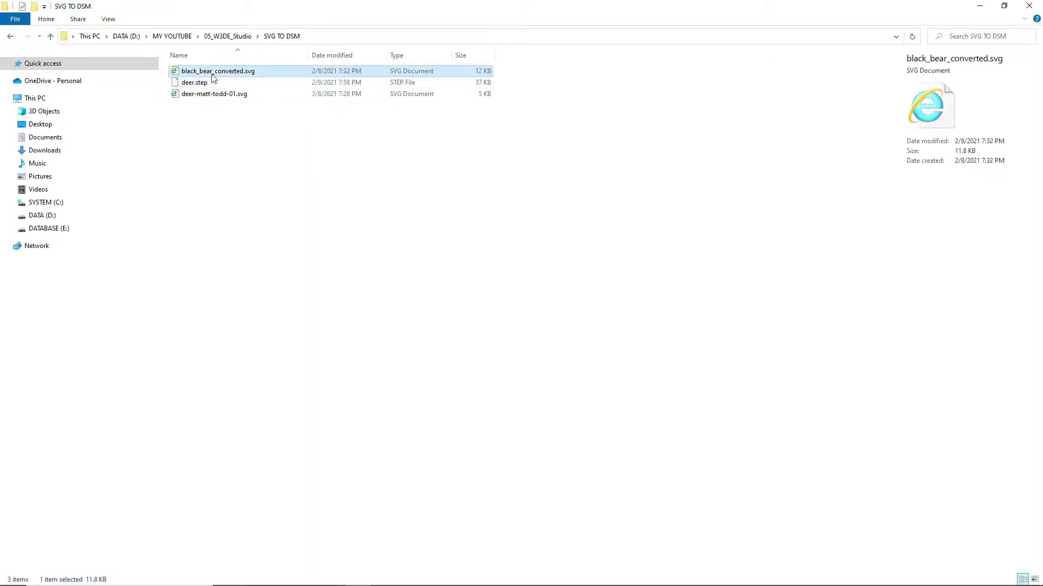
pyautogui.moveTo(212, 76); pyautogui.dragTo(447, 271)
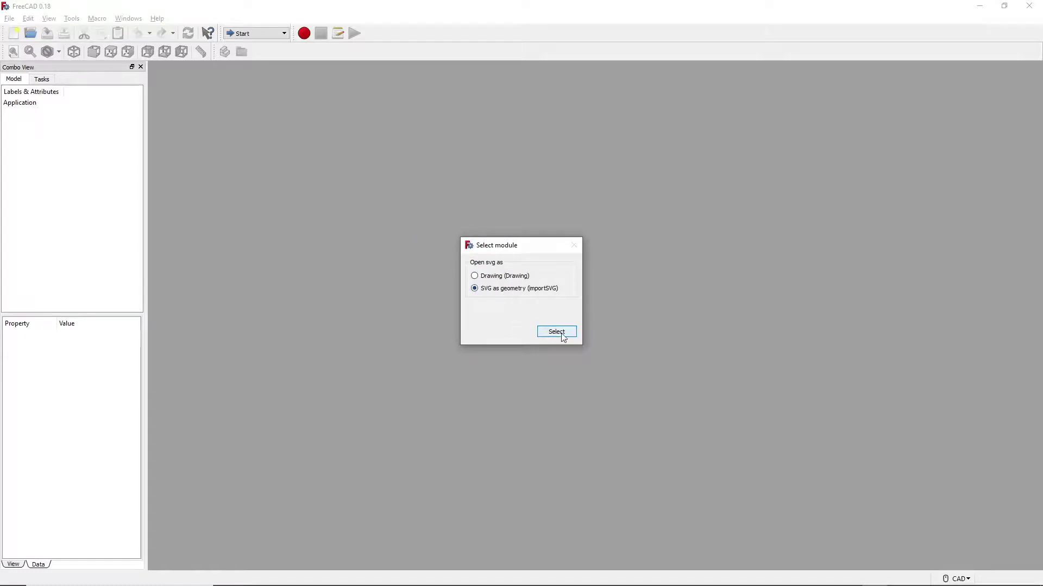
pyautogui.click(562, 335)
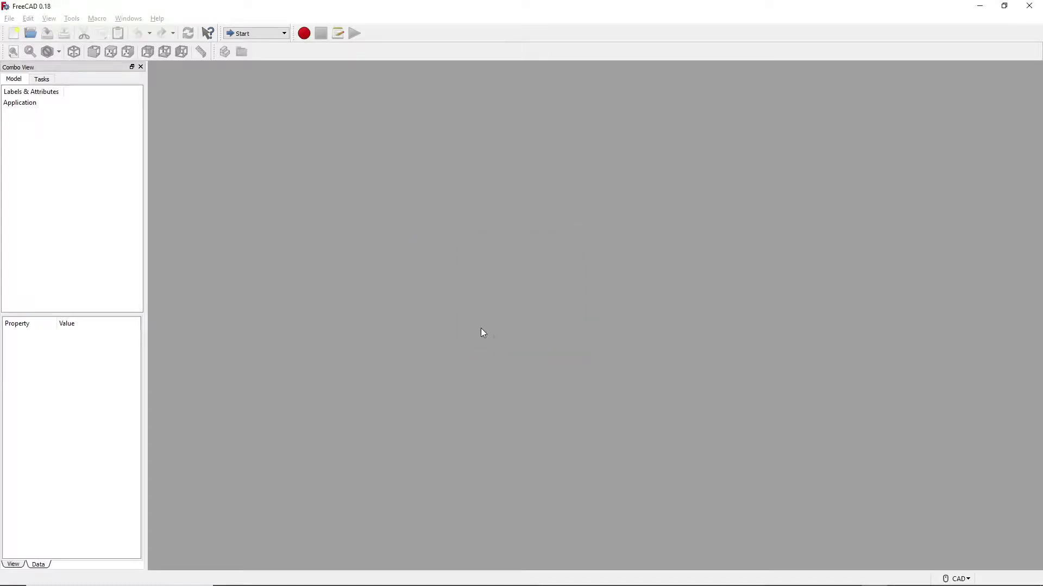
pyautogui.moveTo(275, 349)
pyautogui.mouseDown(button='middle')
pyautogui.moveTo(282, 342)
pyautogui.moveTo(233, 345)
pyautogui.moveTo(280, 356)
pyautogui.moveTo(310, 309)
pyautogui.moveTo(268, 337)
pyautogui.mouseUp(button='middle')
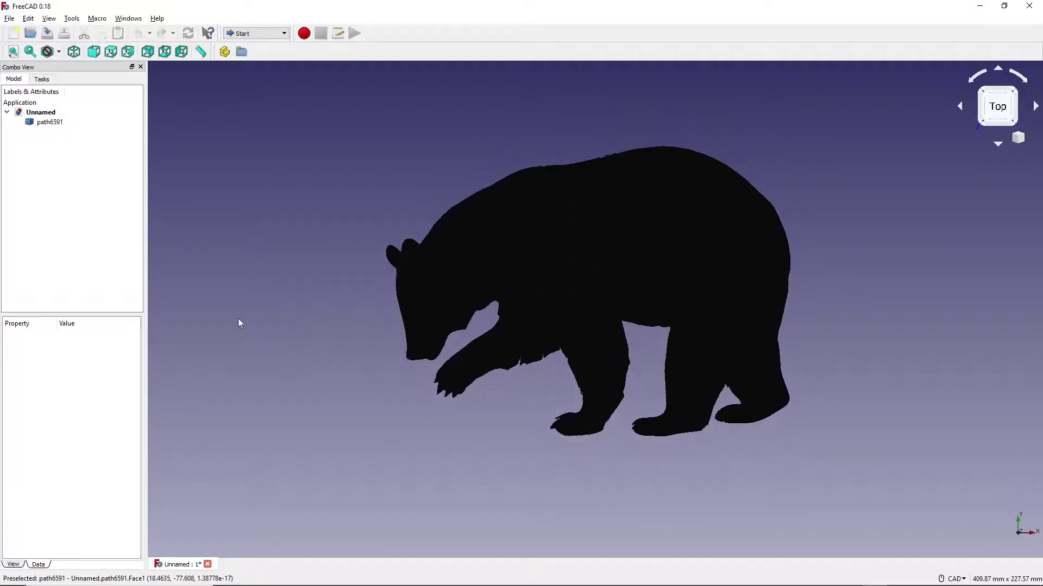
pyautogui.click(49, 124)
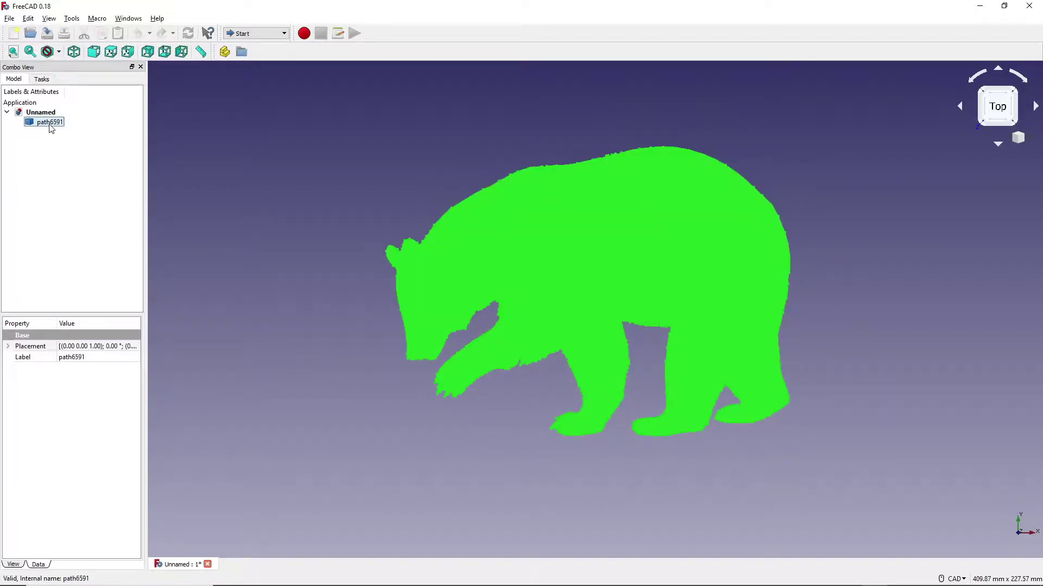
pyautogui.click(10, 18)
pyautogui.click(46, 154)
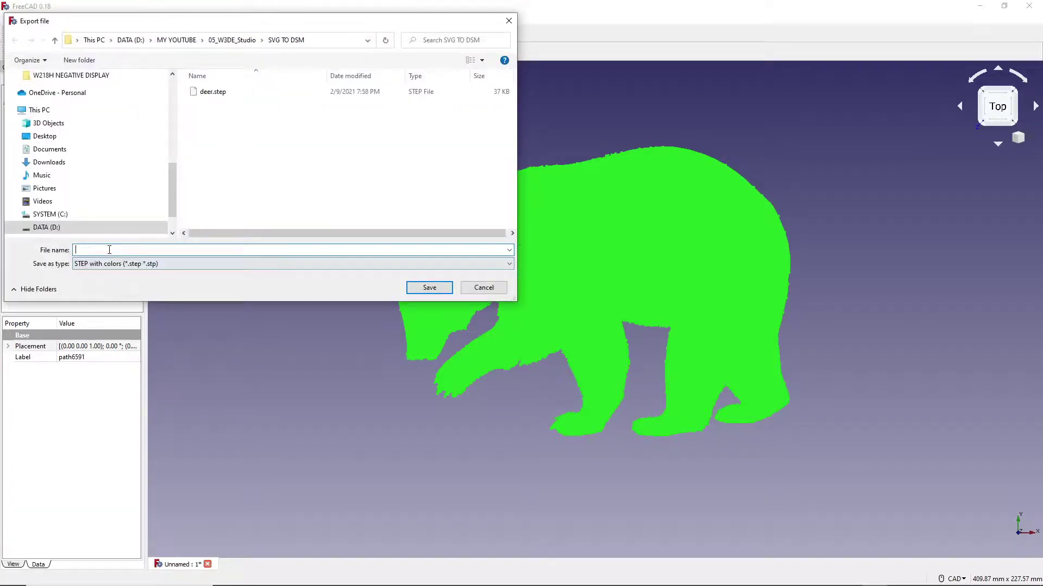
# - Save the bear shape as bear.step in the SVG TO DSM folder
pyautogui.write('bear')
pyautogui.click(440, 293)
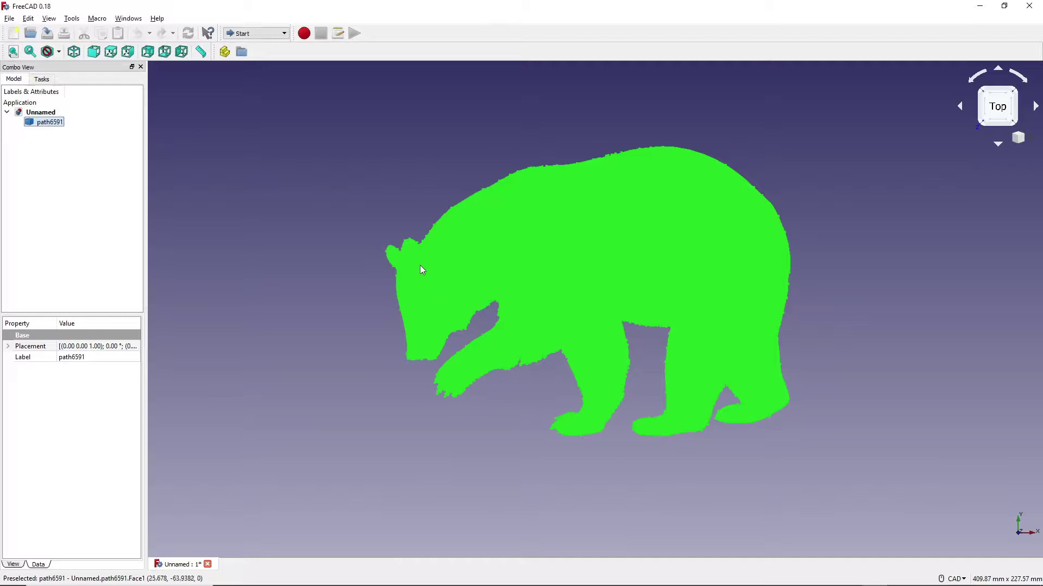
pyautogui.hotkey('alt', 'Tab')
pyautogui.hotkey('alt', 'Tab')
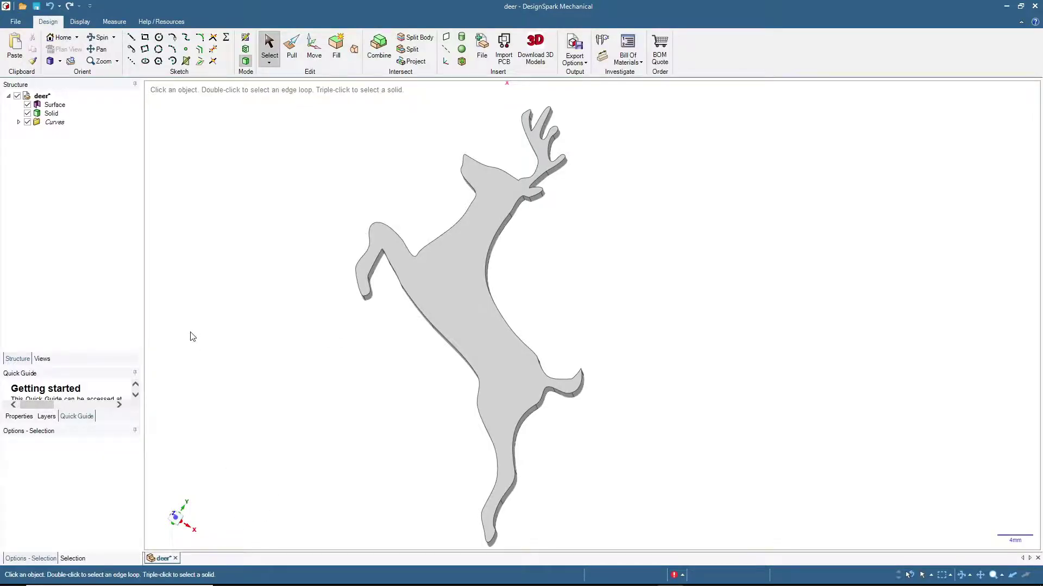
# - Close the deer design unsaved, load bear.step, and select its flat Surface1 face
pyautogui.click(175, 559)
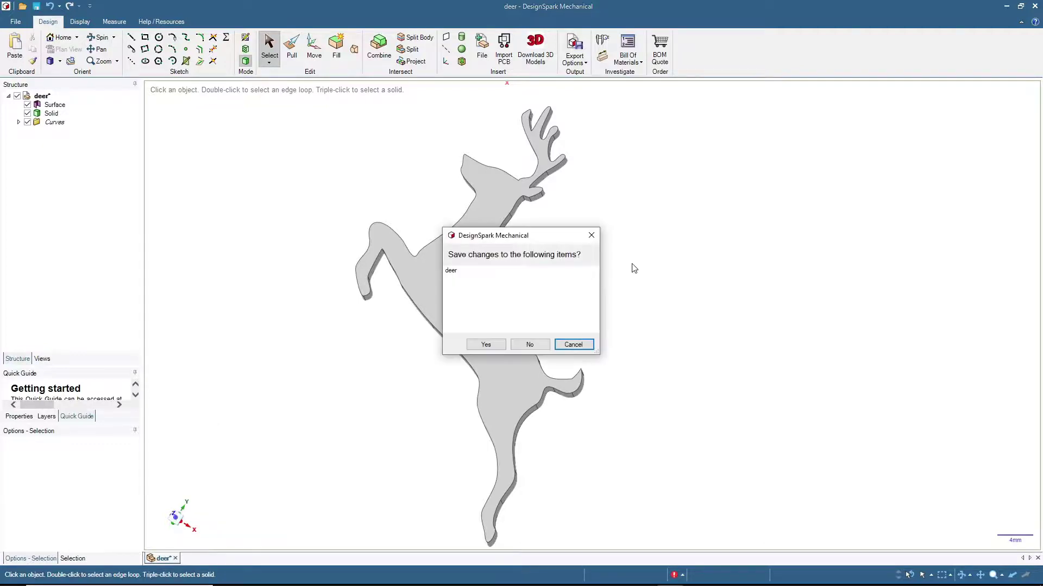
pyautogui.click(521, 347)
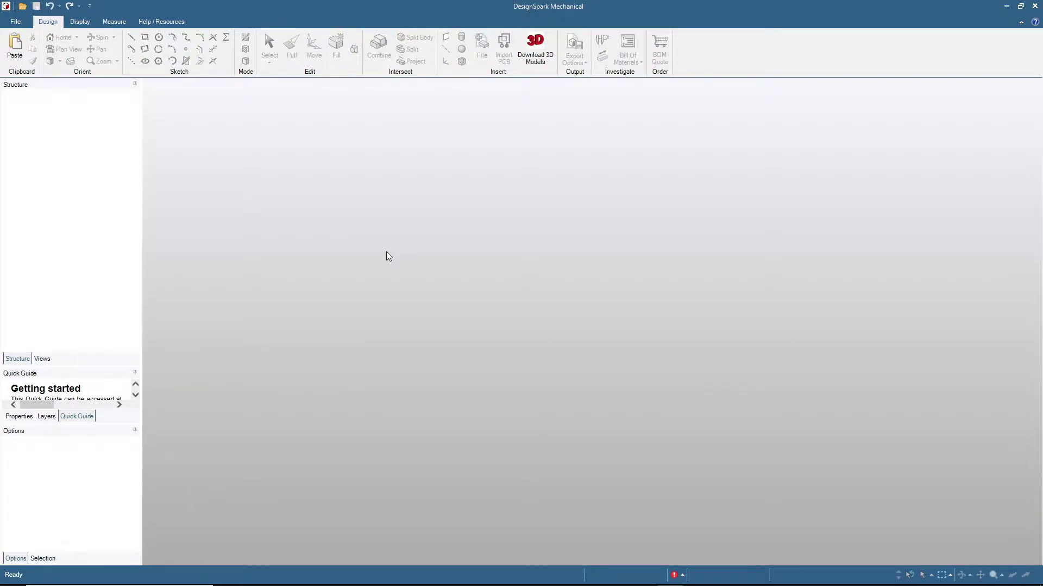
pyautogui.hotkey('alt', 'Tab')
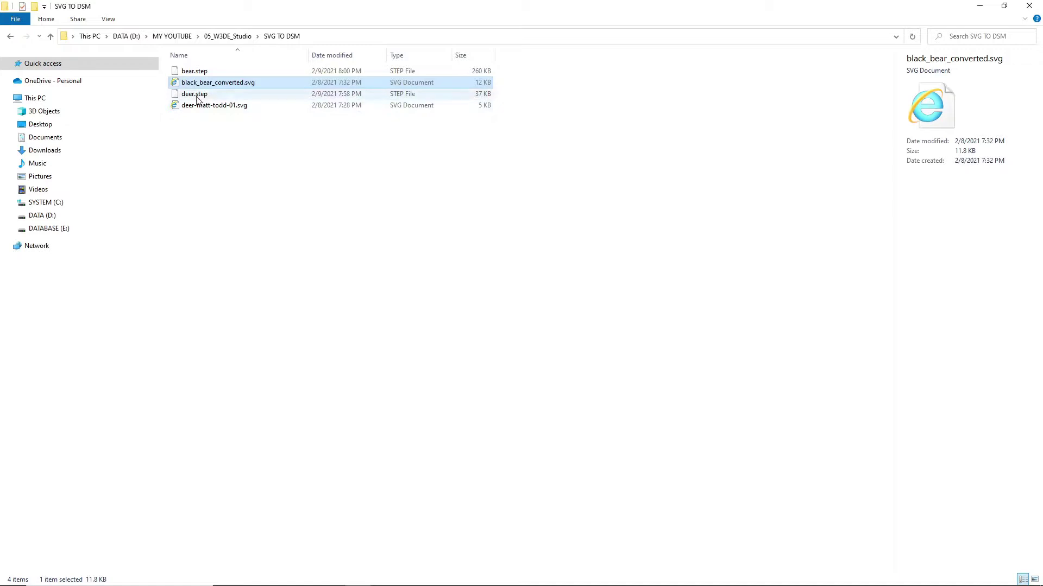
pyautogui.click(194, 72)
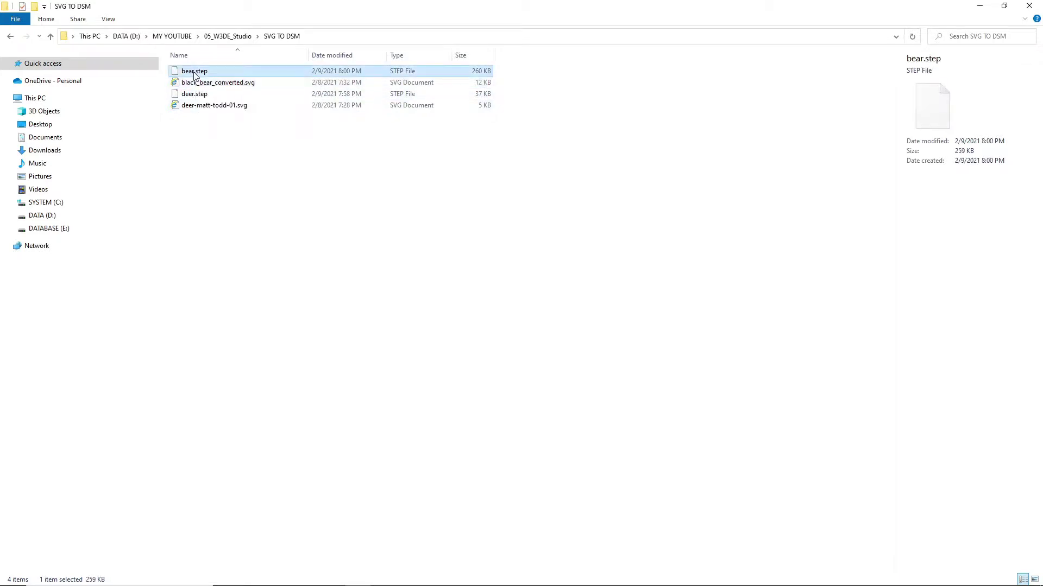
pyautogui.moveTo(197, 72); pyautogui.dragTo(427, 304)
pyautogui.hotkey('alt', 'Tab')
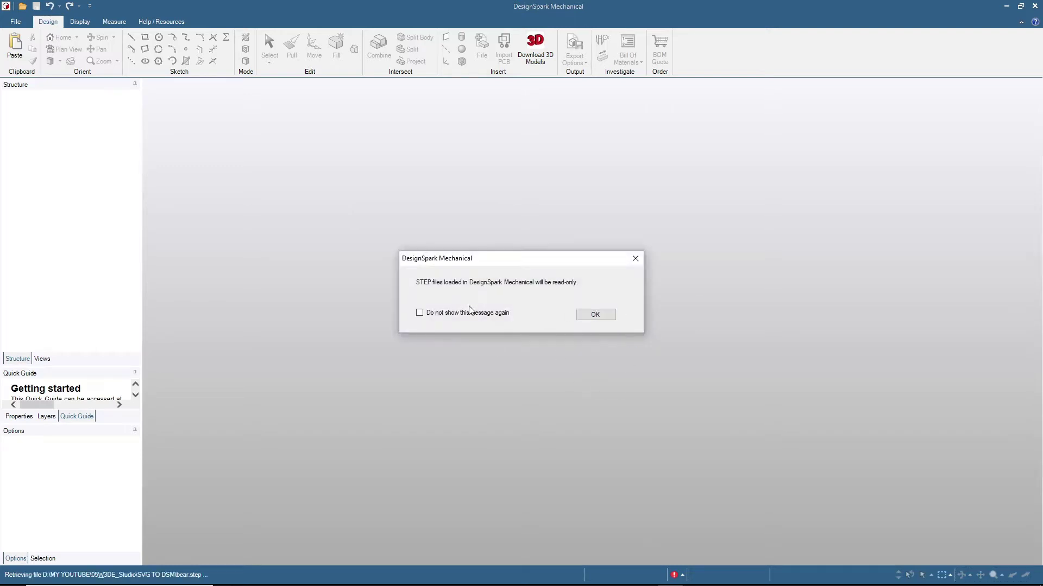
pyautogui.click(599, 318)
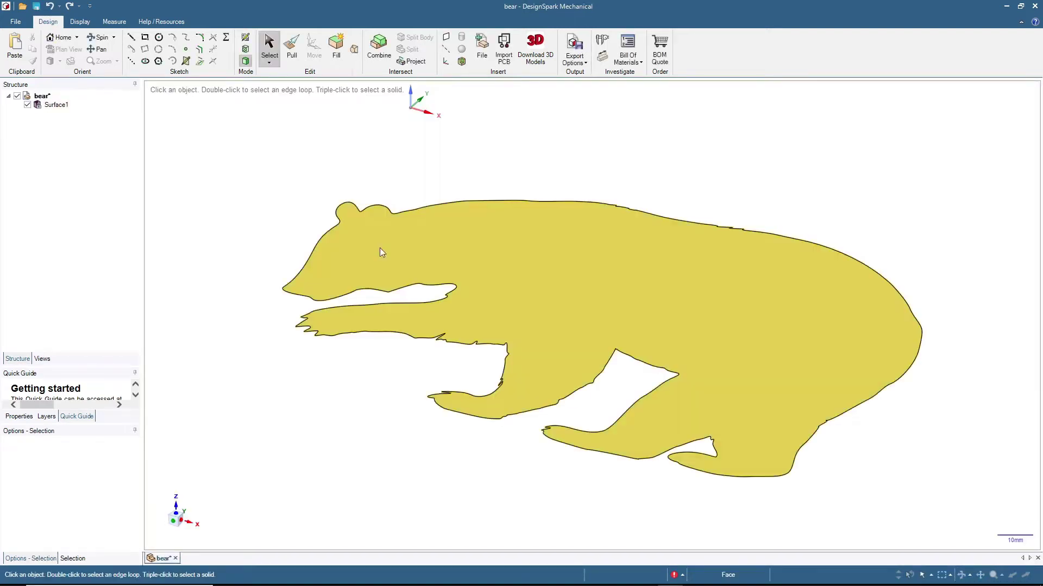
pyautogui.click(519, 259)
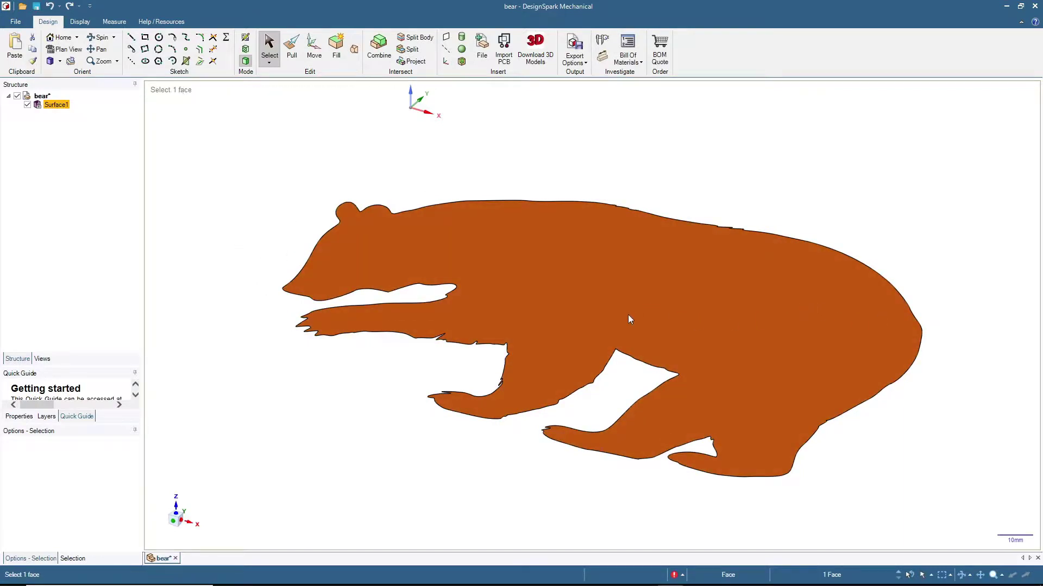
pyautogui.click(495, 263)
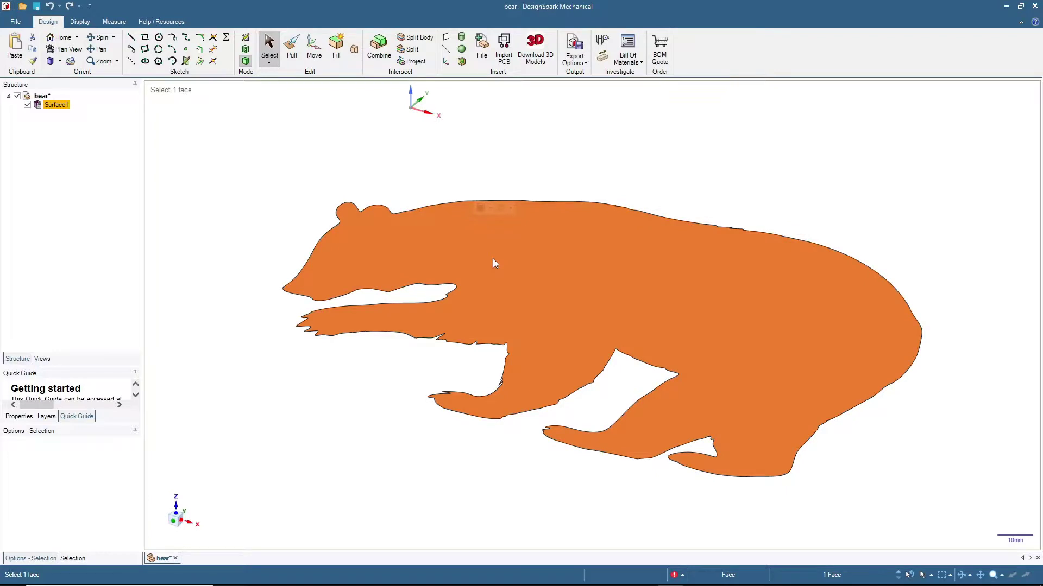
pyautogui.press('p')
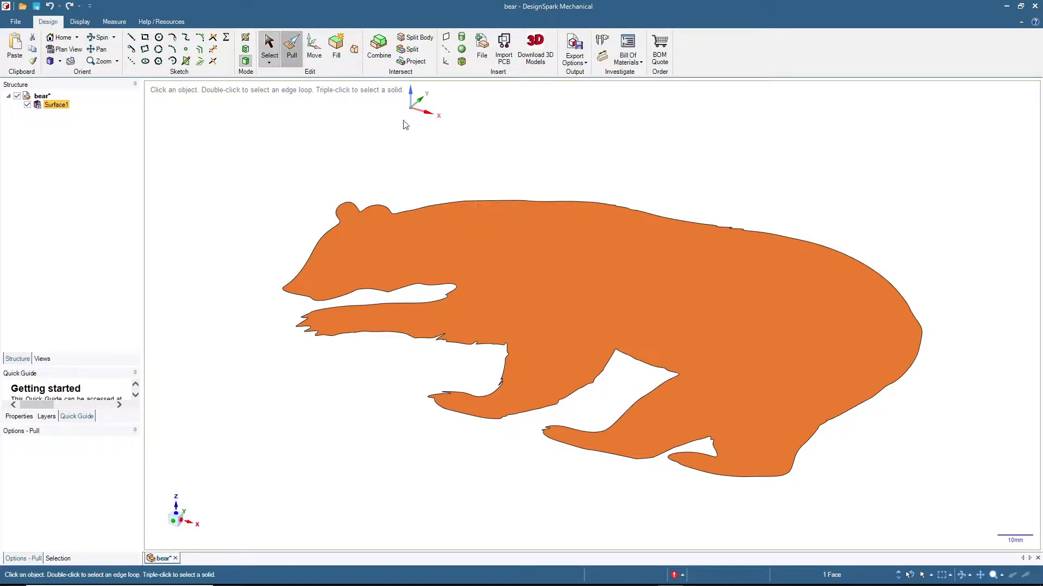
pyautogui.click(561, 266)
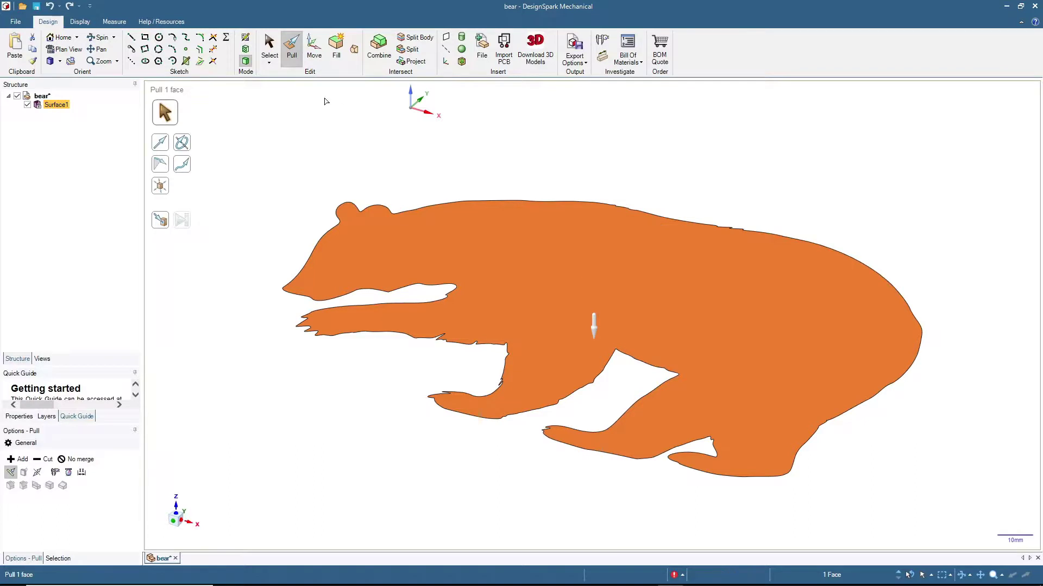
pyautogui.click(270, 46)
pyautogui.click(427, 257)
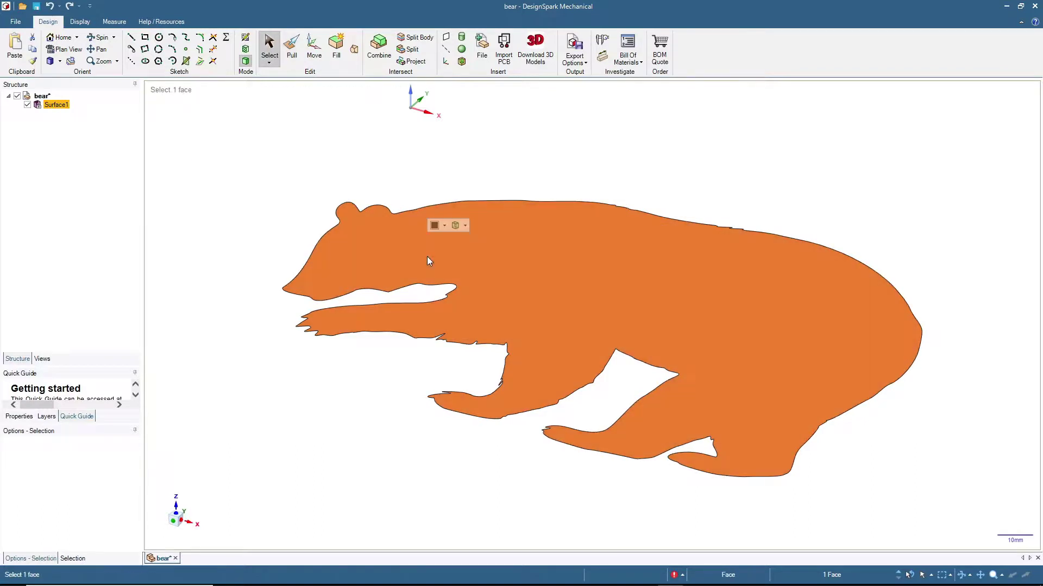
# - In Sketch mode, copy and paste the bear outline as 96 sketch curves
pyautogui.click(245, 37)
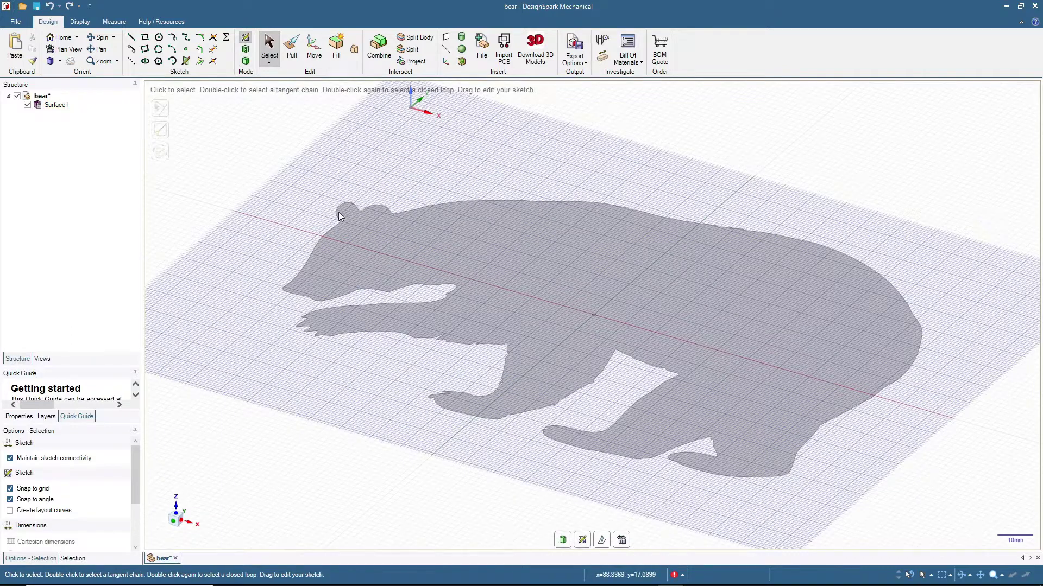
pyautogui.doubleClick(315, 252)
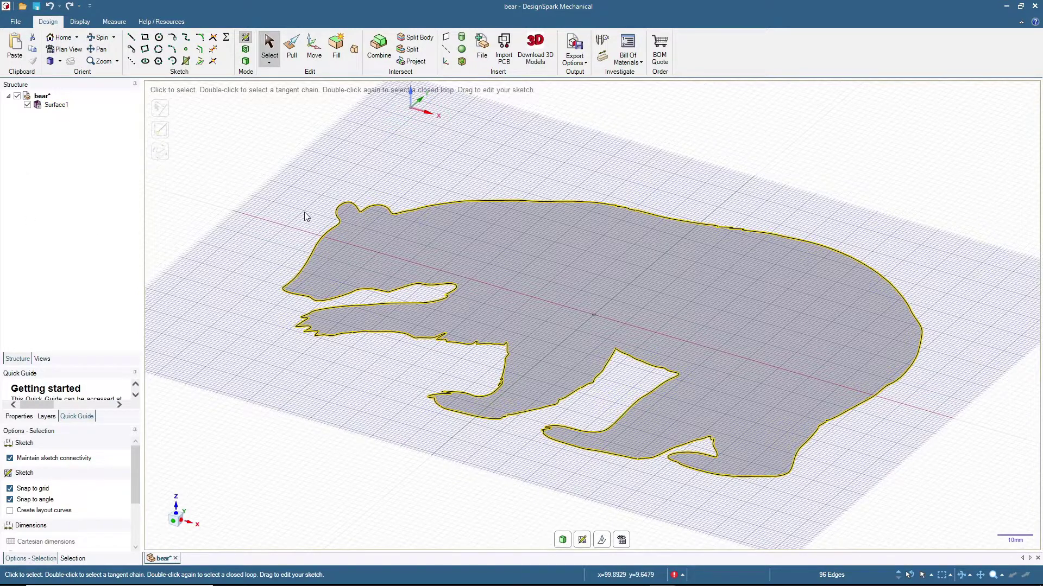
pyautogui.hotkey('ctrl', 'c')
pyautogui.hotkey('ctrl', 'v')
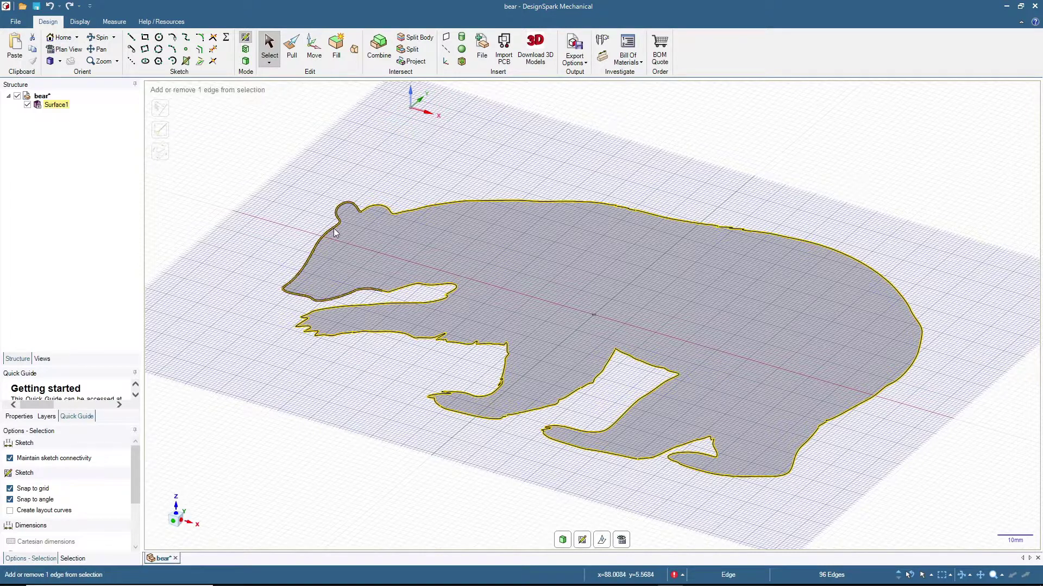
pyautogui.press('Escape')
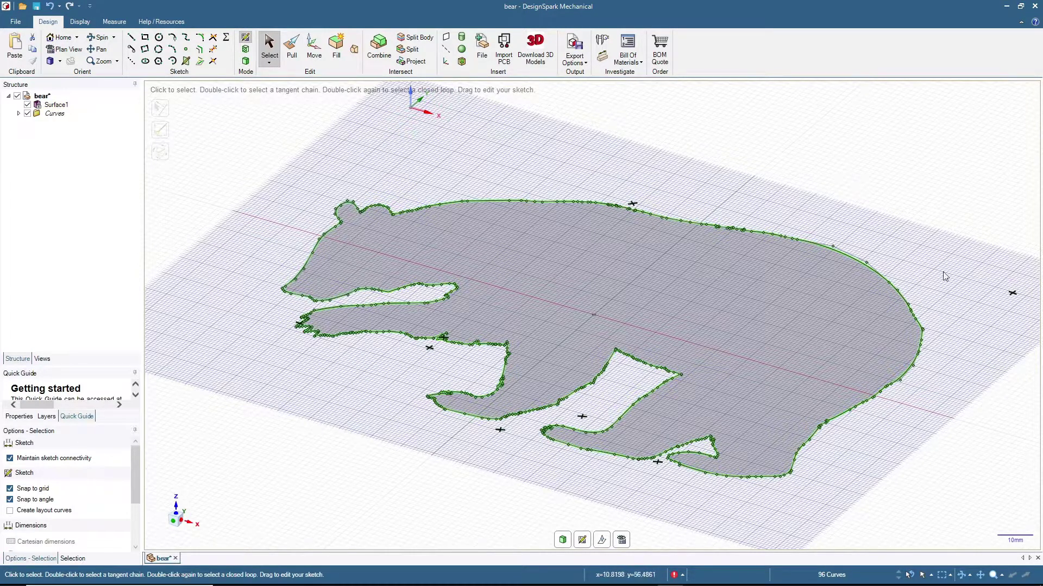
# - Hide the original Surface1 so only the outline curves remain visible
pyautogui.click(41, 105)
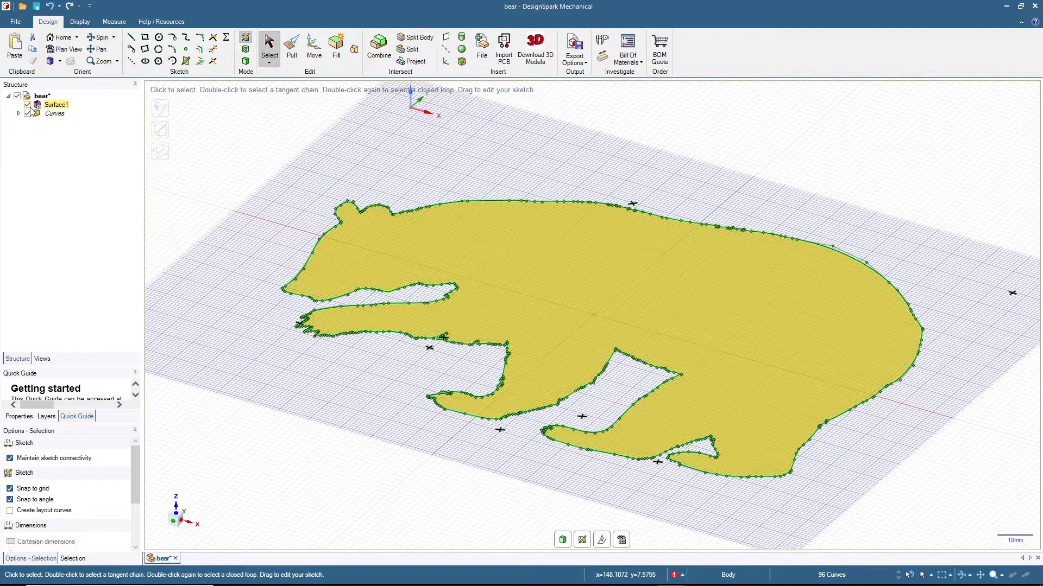
pyautogui.click(27, 105)
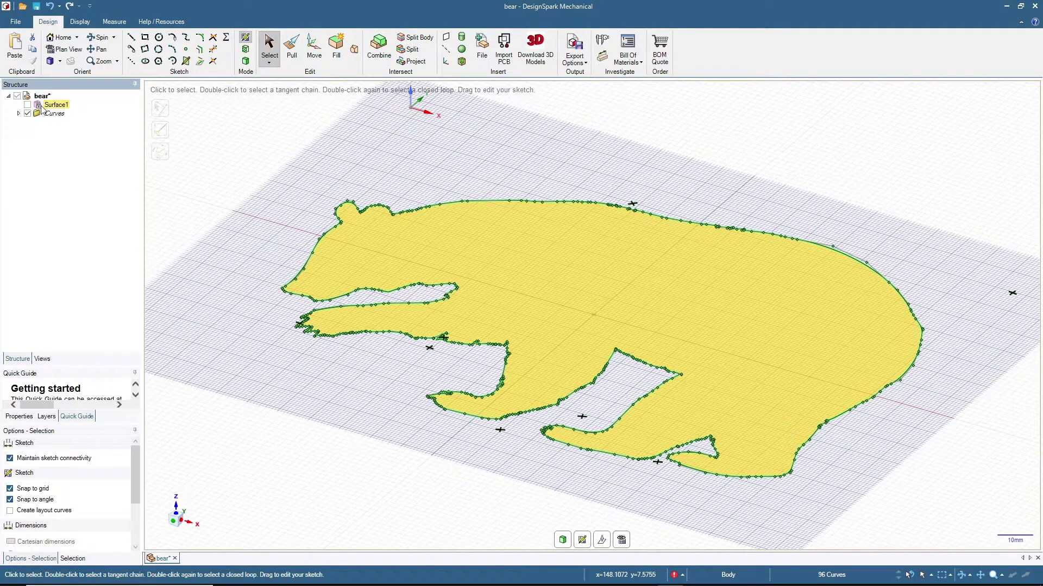
pyautogui.click(266, 106)
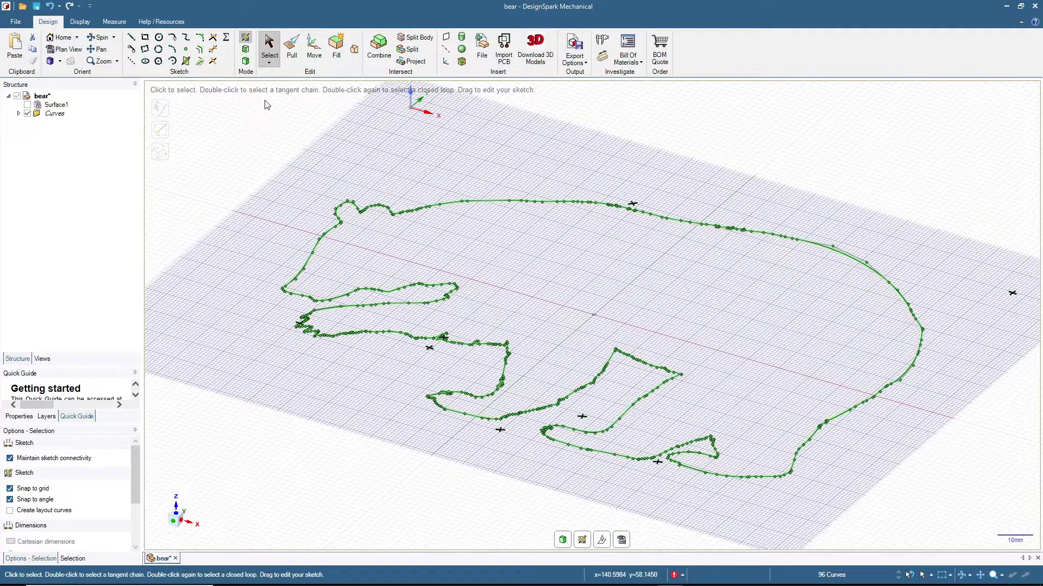
# - Fill the bear outline, pull the face 3 mm into a solid, and orbit above it
pyautogui.click(246, 62)
pyautogui.click(594, 302)
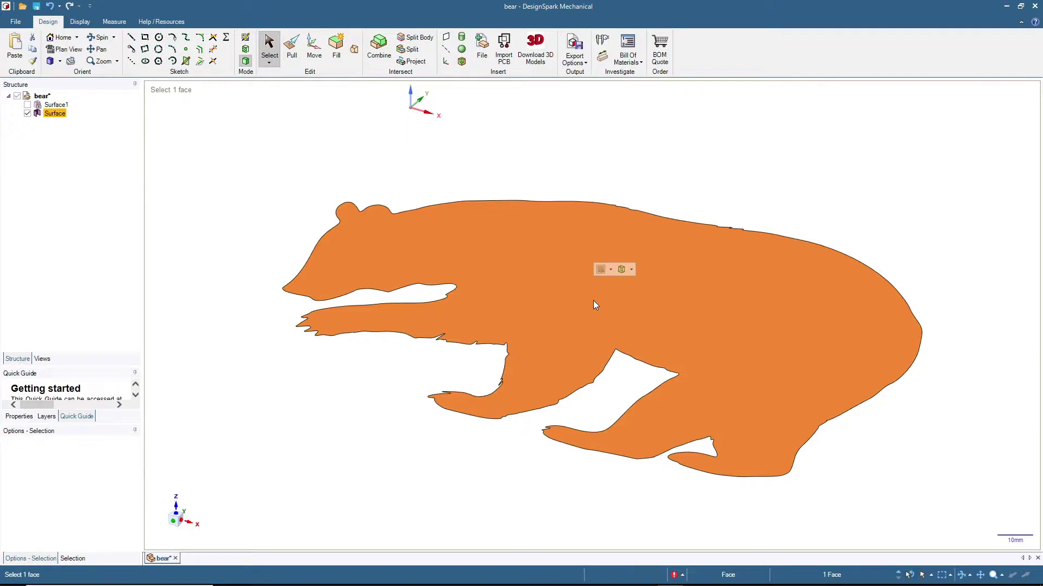
pyautogui.press('p')
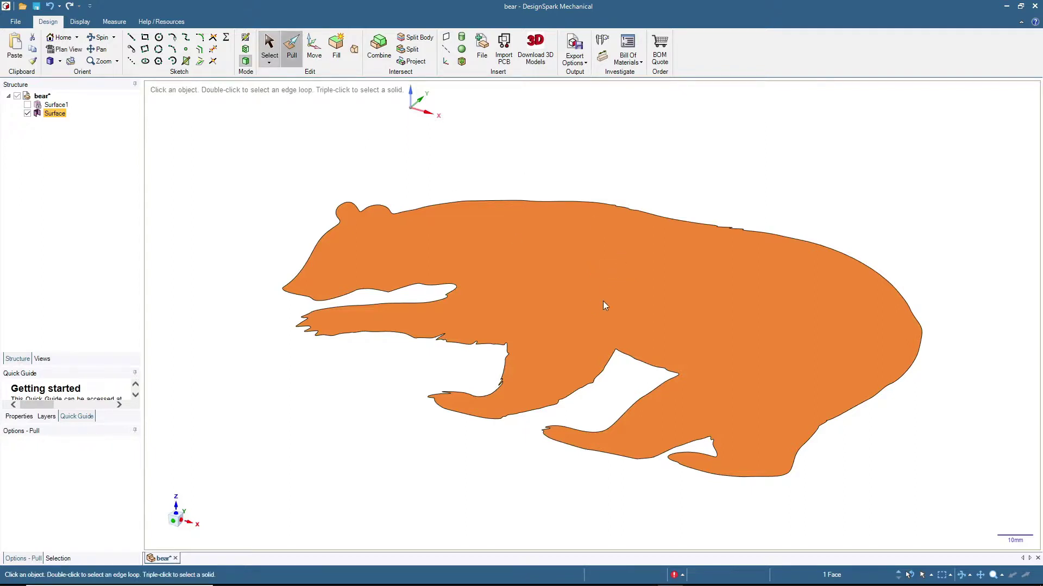
pyautogui.moveTo(572, 303); pyautogui.dragTo(575, 301)
pyautogui.write('3')
pyautogui.press('Return')
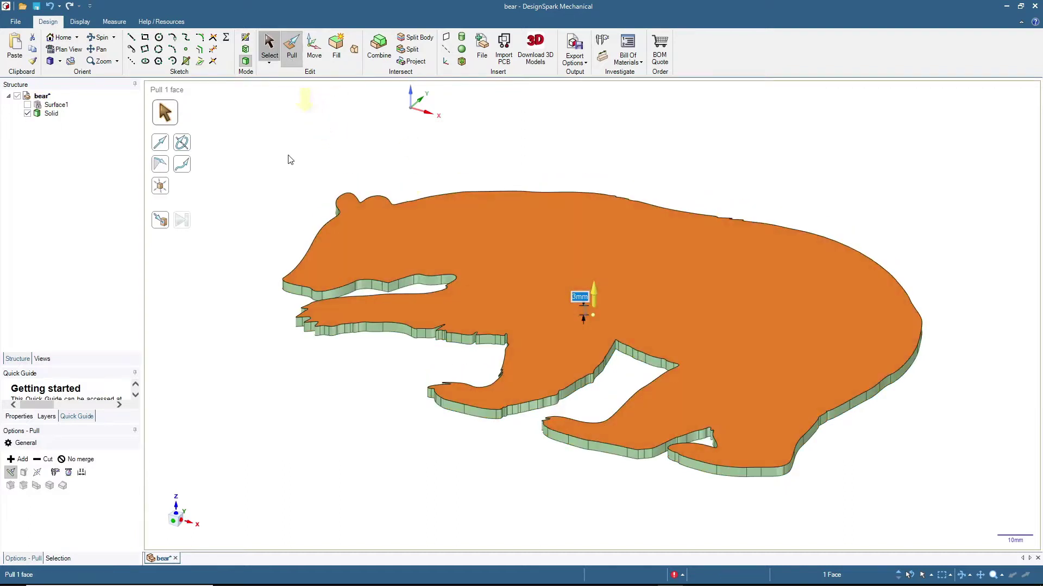
pyautogui.press('s')
pyautogui.moveTo(275, 193)
pyautogui.mouseDown(button='middle')
pyautogui.moveTo(574, 218)
pyautogui.moveTo(622, 165)
pyautogui.moveTo(661, 214)
pyautogui.moveTo(495, 249)
pyautogui.mouseUp(button='middle')
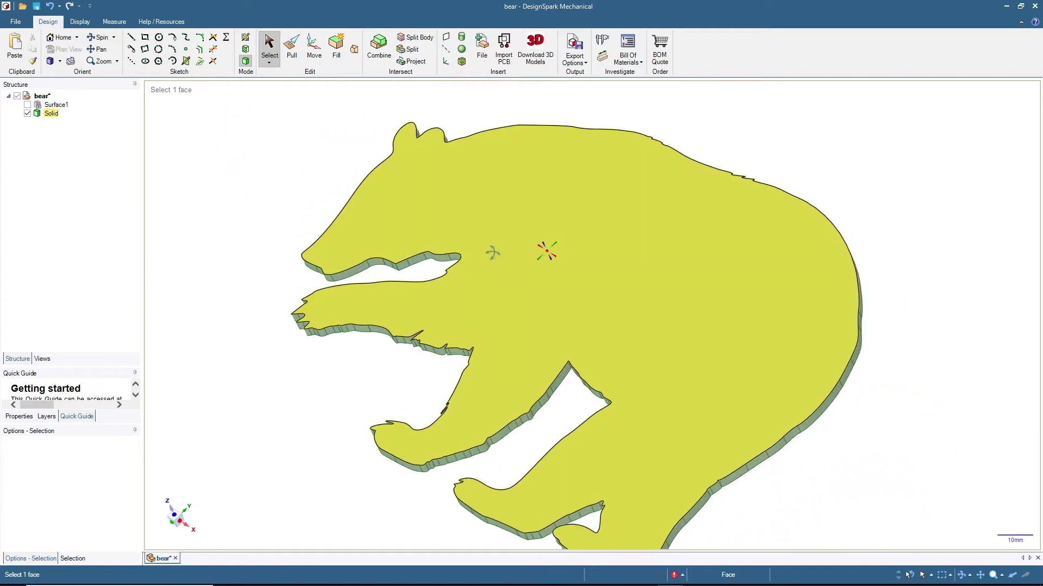
pyautogui.click(519, 291)
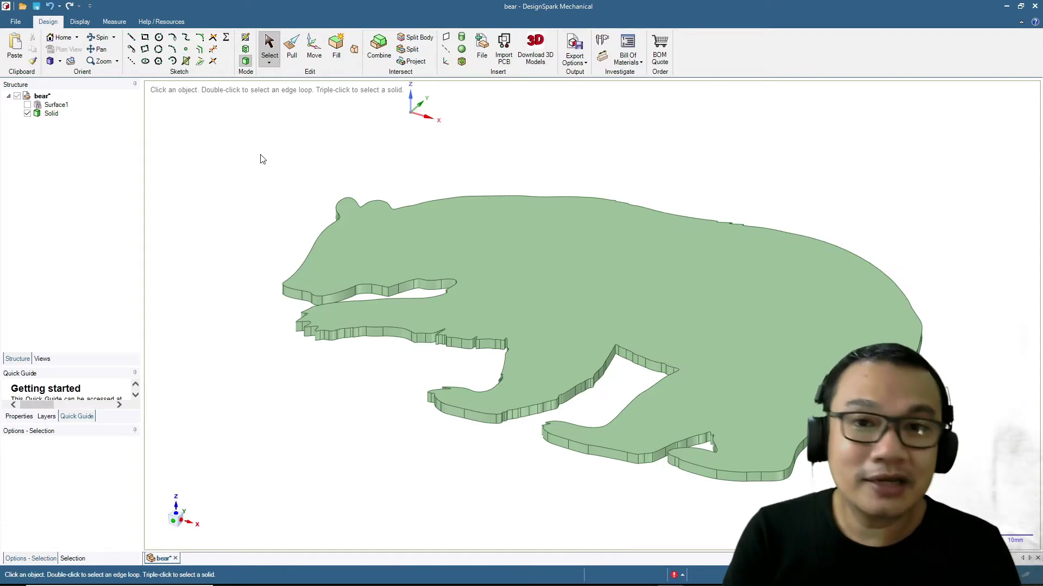